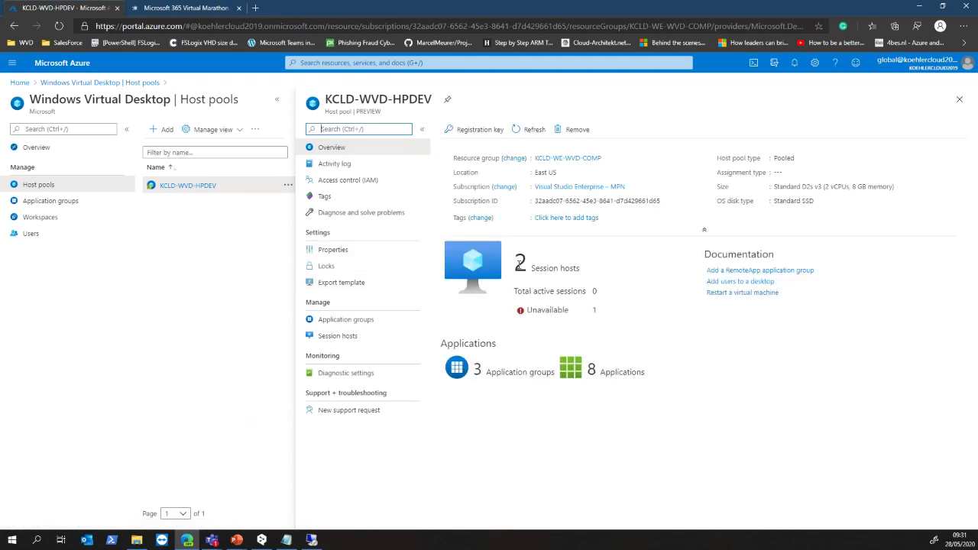
Note the host pool's 2 session hosts and view its application groups.
drag(520, 263, 594, 284)
click(593, 283)
click(356, 321)
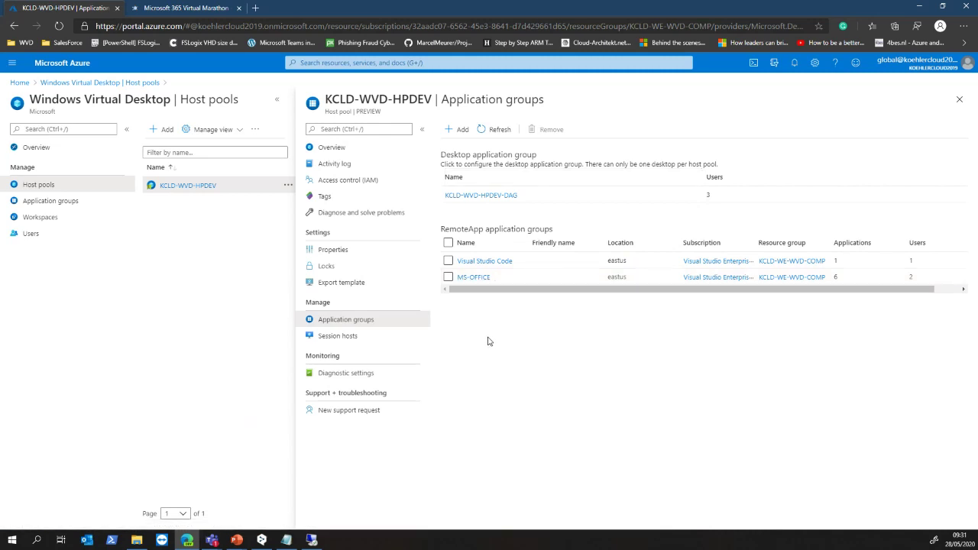
List all application groups and the KCLD-WE-WVD-WS01 workspace, then return to the session host's remote desktop.
click(53, 203)
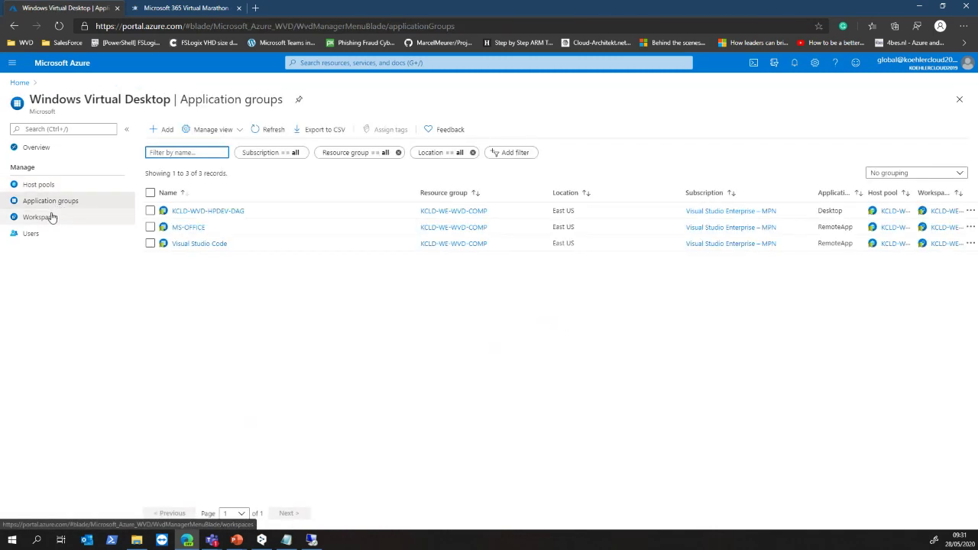
click(46, 217)
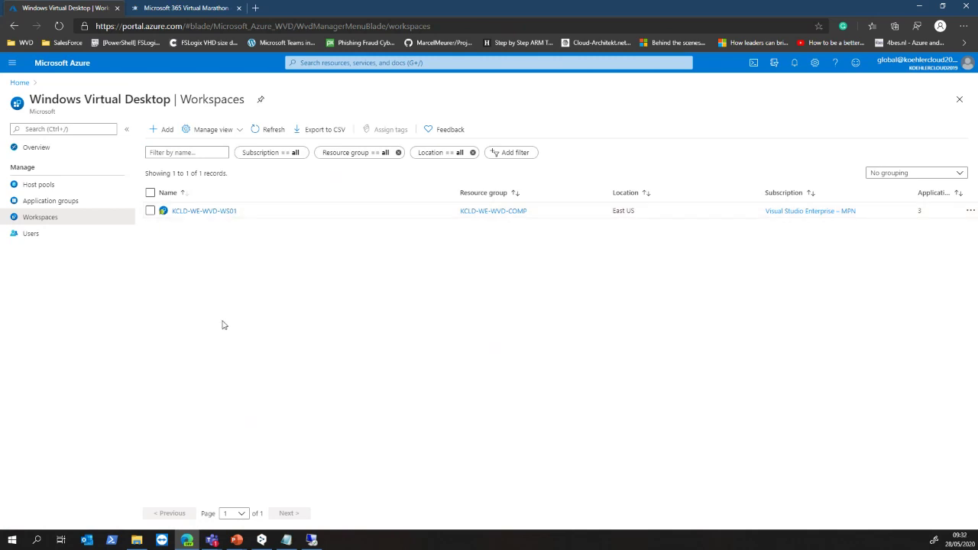
click(311, 541)
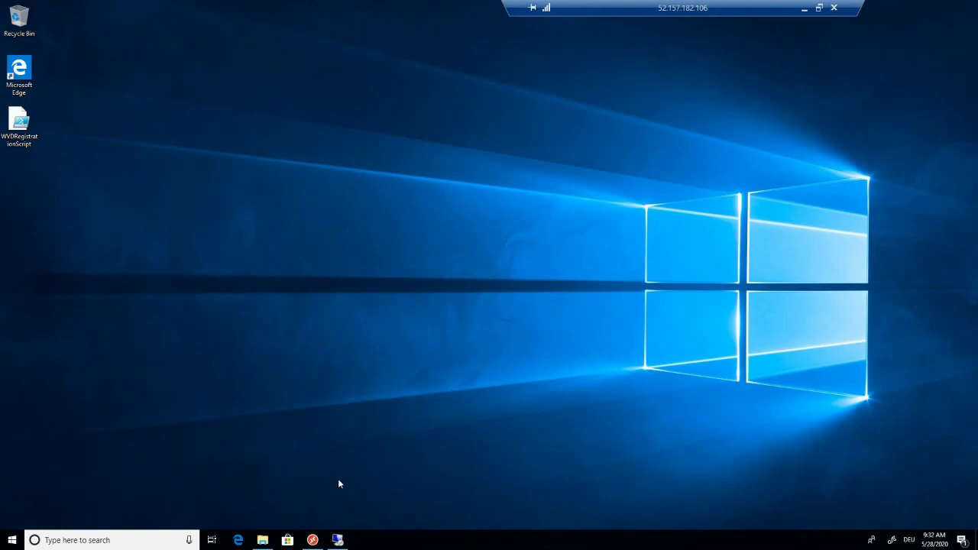
On the 10.0.1.4 server, browse the scripts\WVD folder with WVDRegistrationScript and This PC, then minimize the session.
click(337, 539)
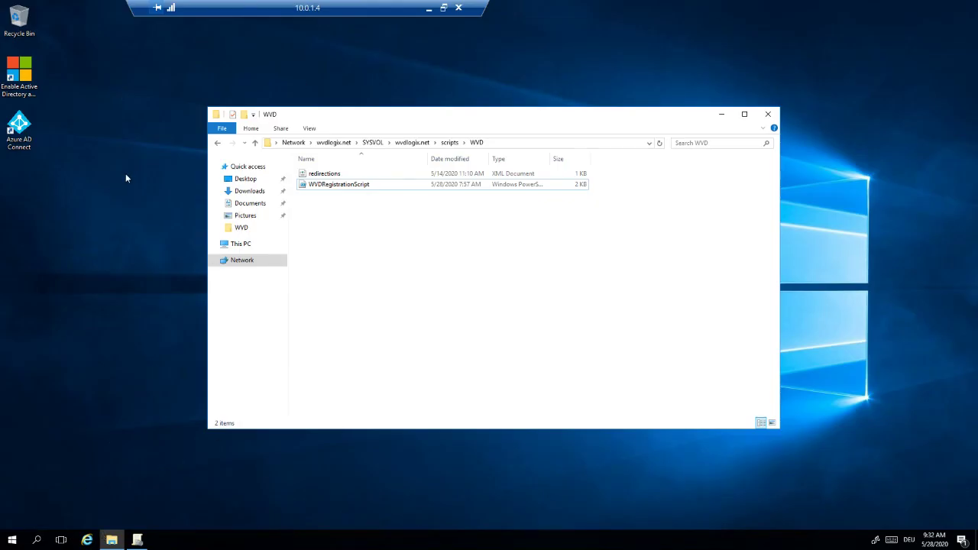
click(141, 155)
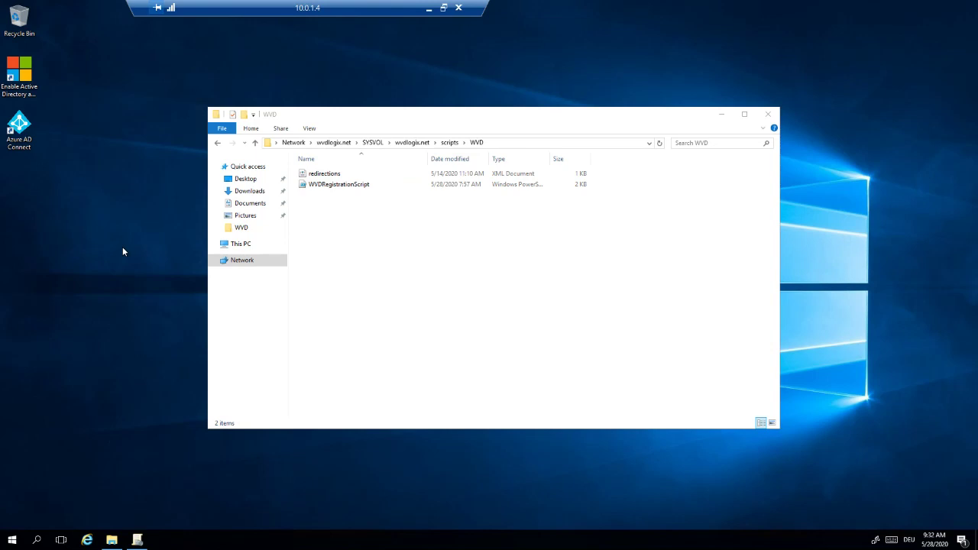
click(112, 540)
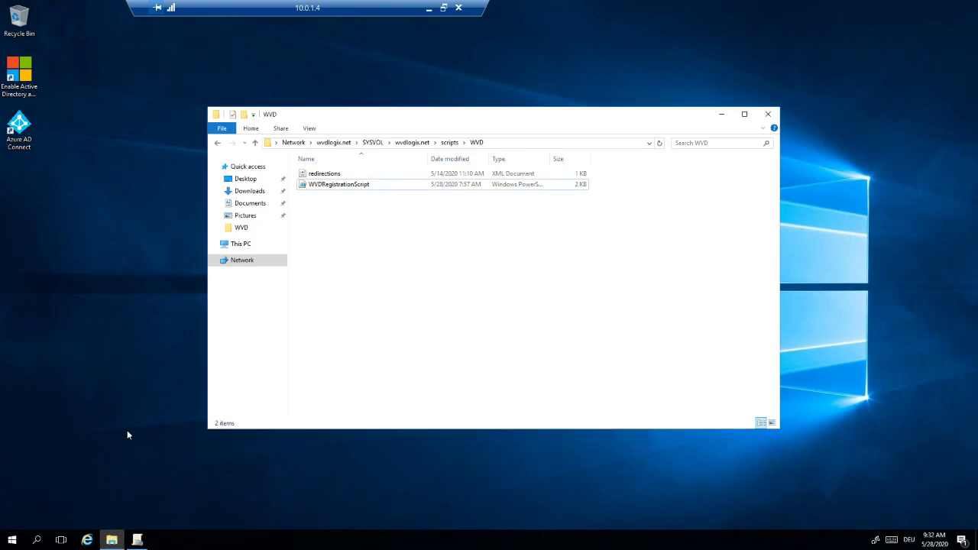
click(124, 434)
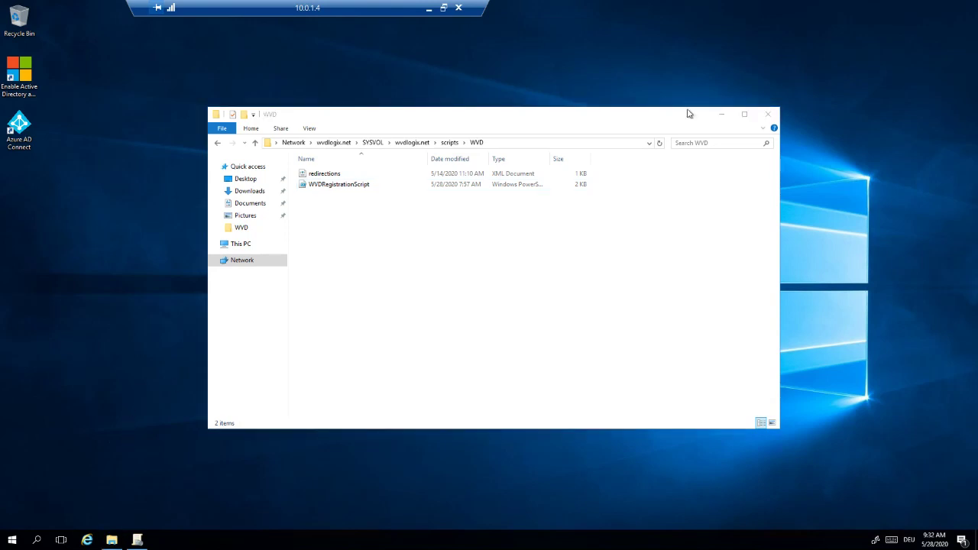
click(722, 114)
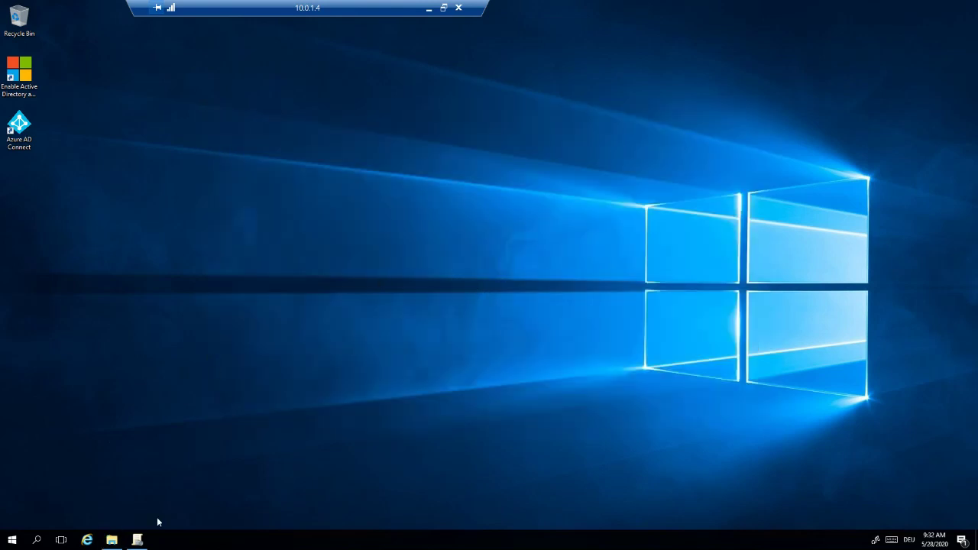
click(111, 541)
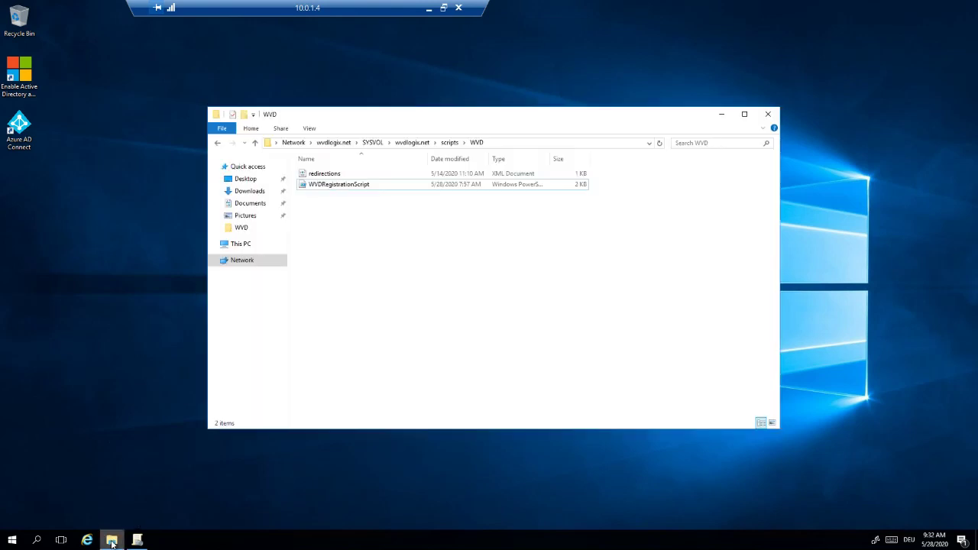
click(231, 246)
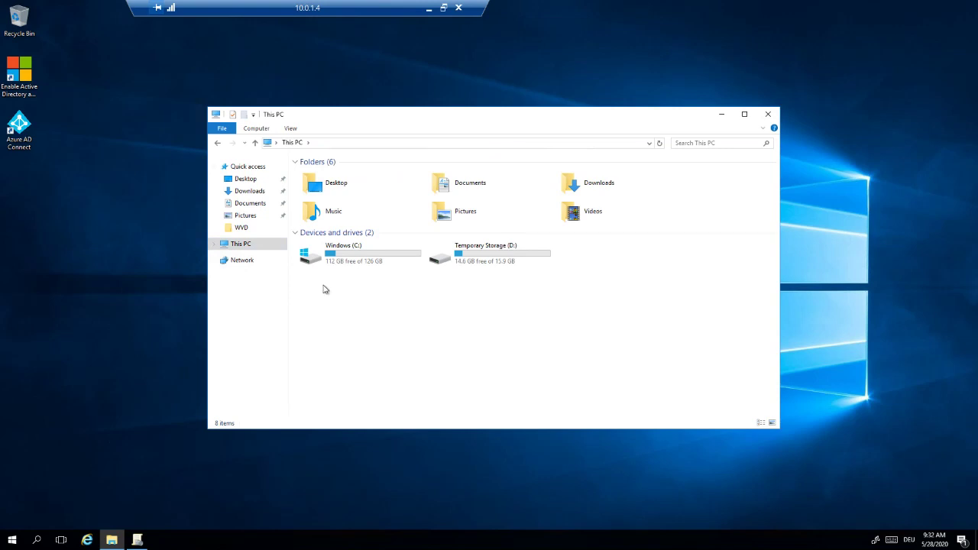
click(429, 8)
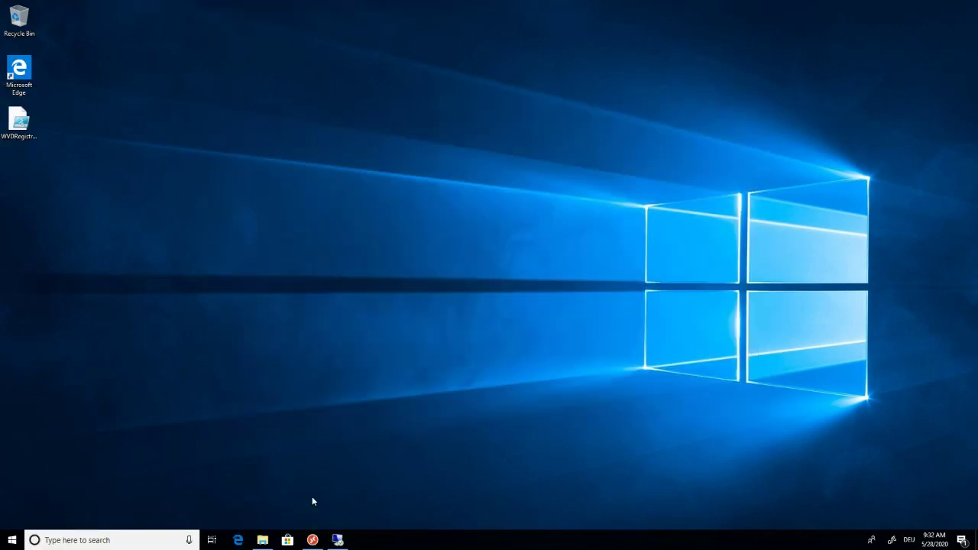
Show This PC and check the fslogixprofiles Z: drive: 14.8 GB free of 20.0 GB.
click(264, 540)
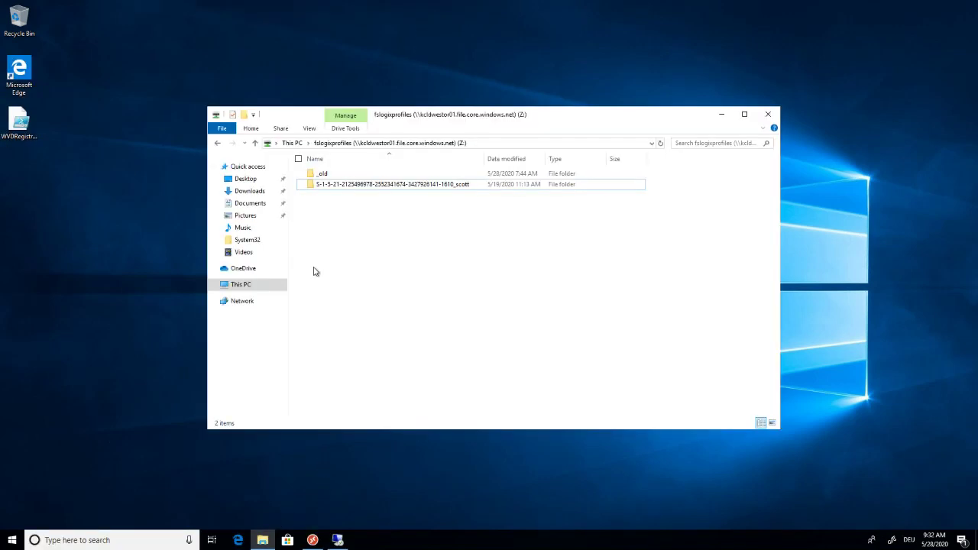
click(252, 284)
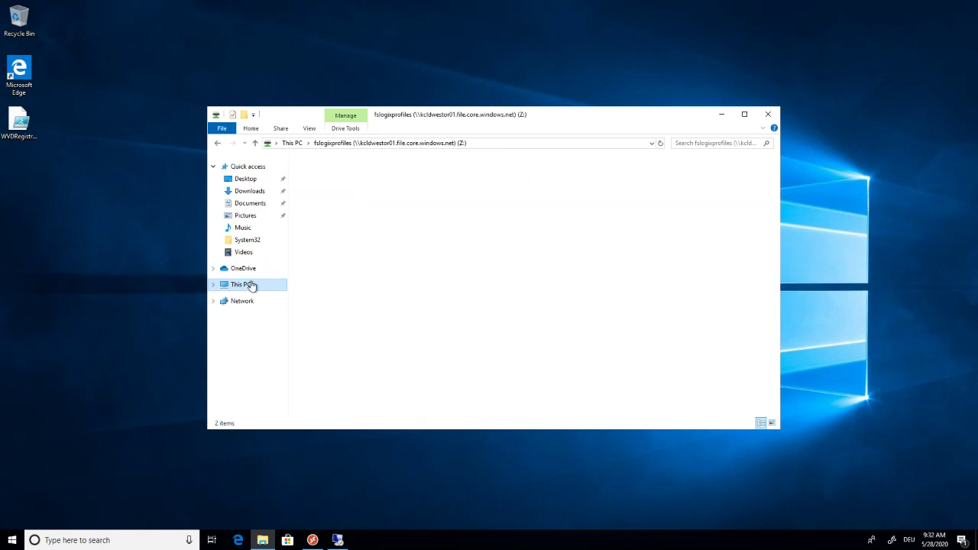
click(405, 377)
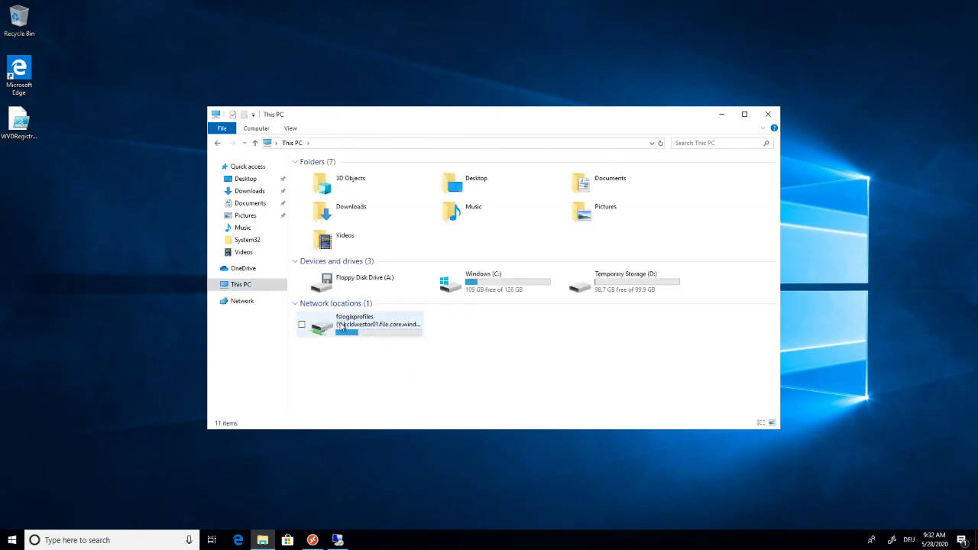
mouse_move(343, 327)
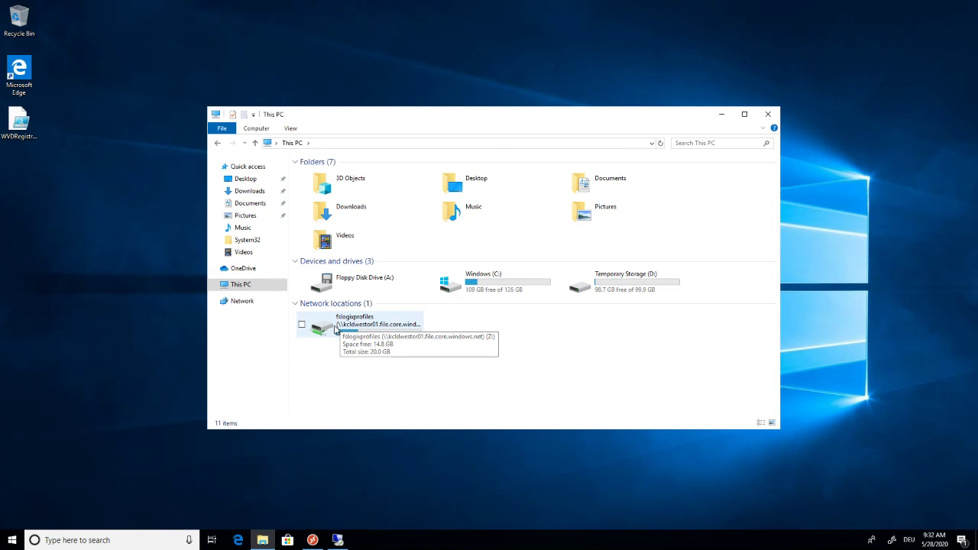
double_click(362, 324)
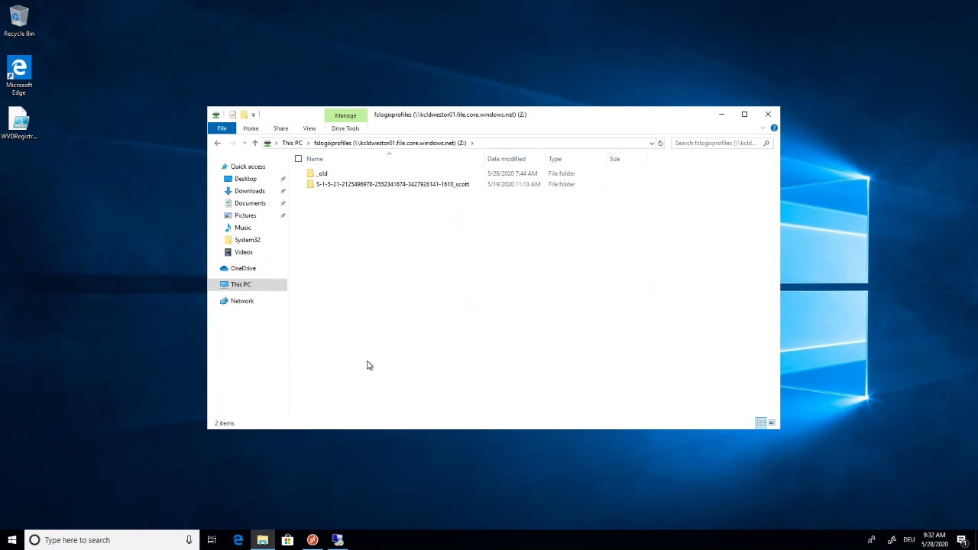
click(291, 143)
click(418, 366)
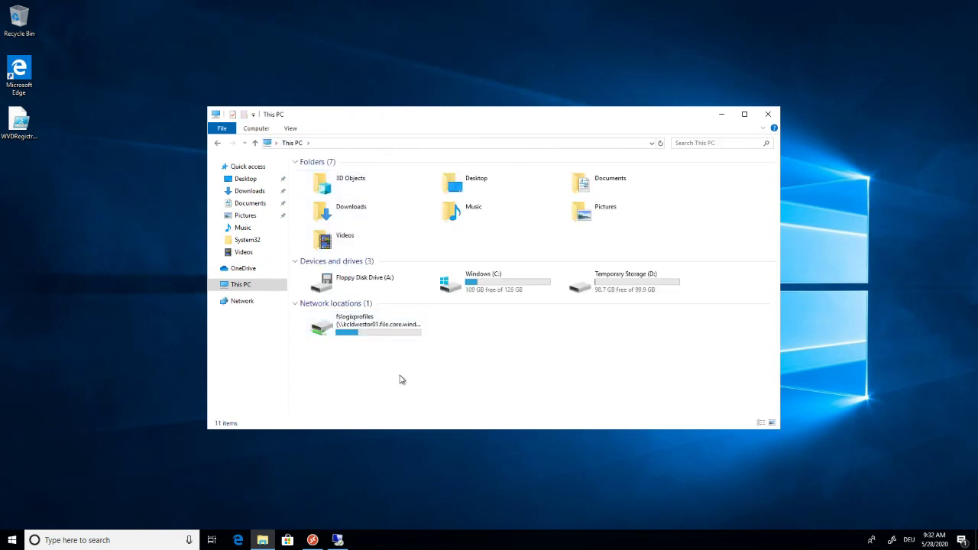
click(361, 332)
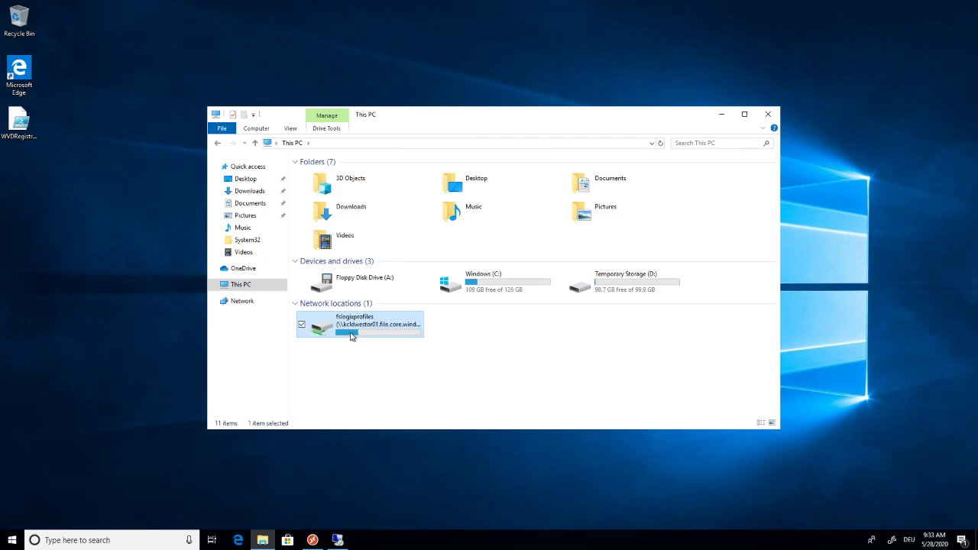
mouse_move(351, 336)
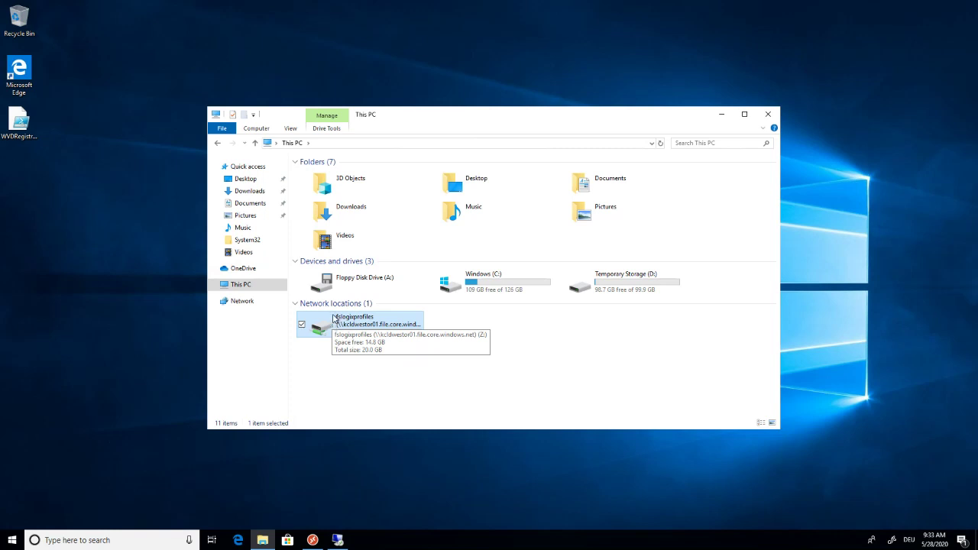
right_click(334, 318)
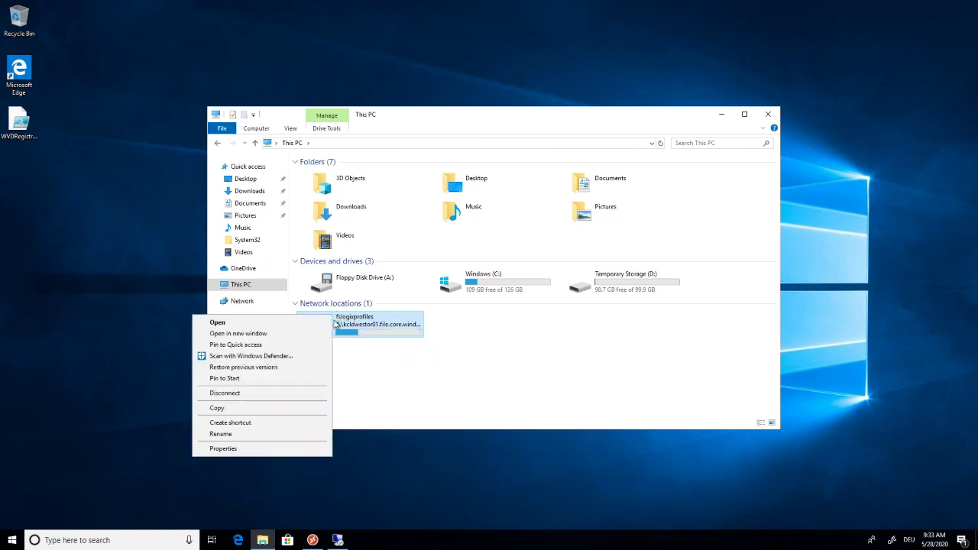
click(268, 448)
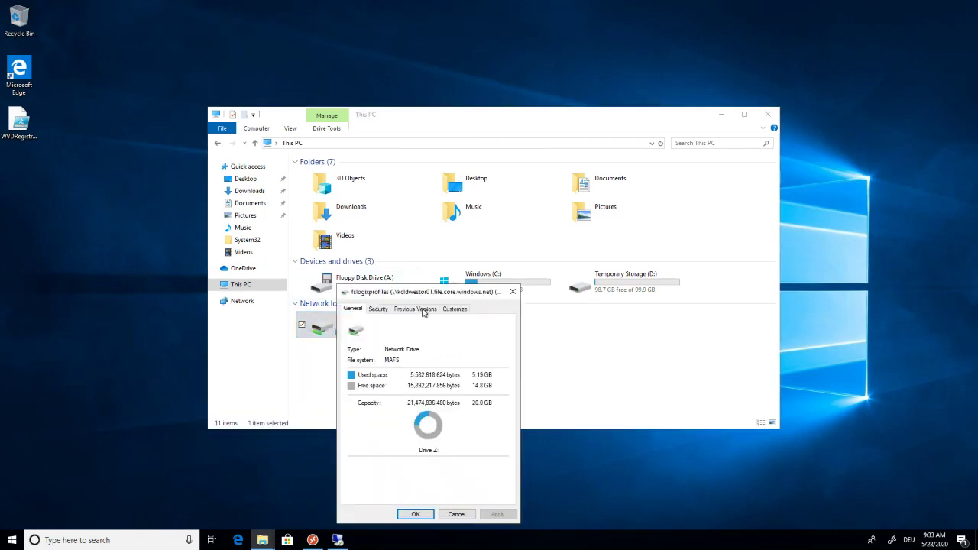
click(378, 309)
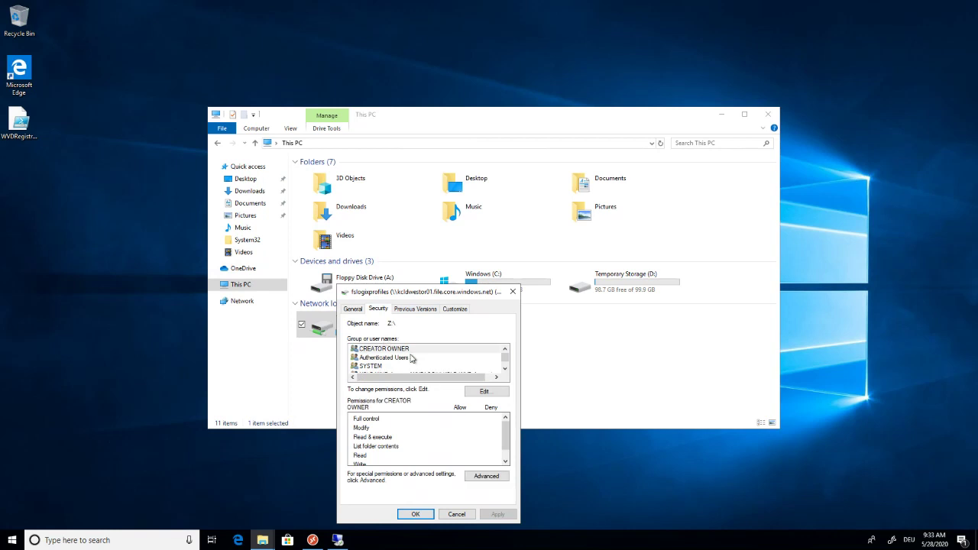
click(483, 391)
click(464, 419)
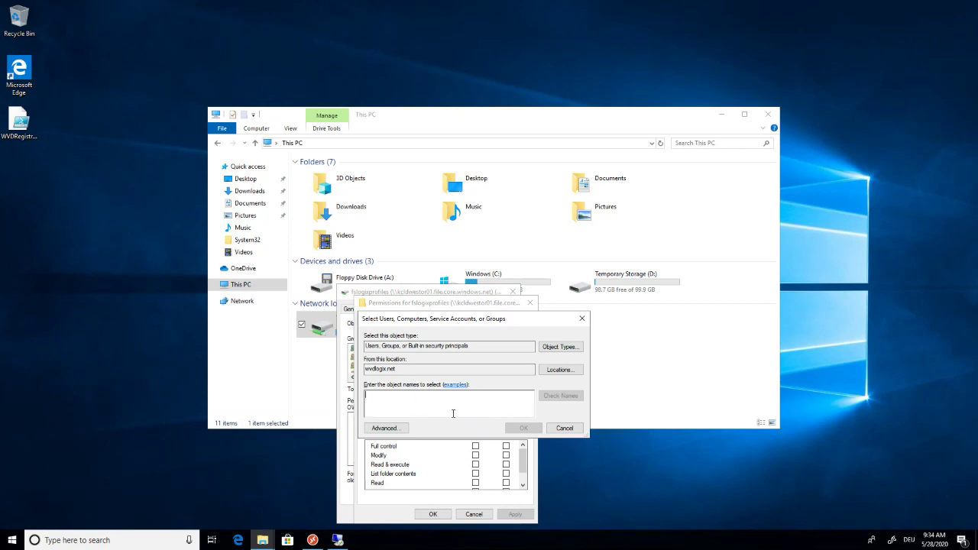
click(565, 428)
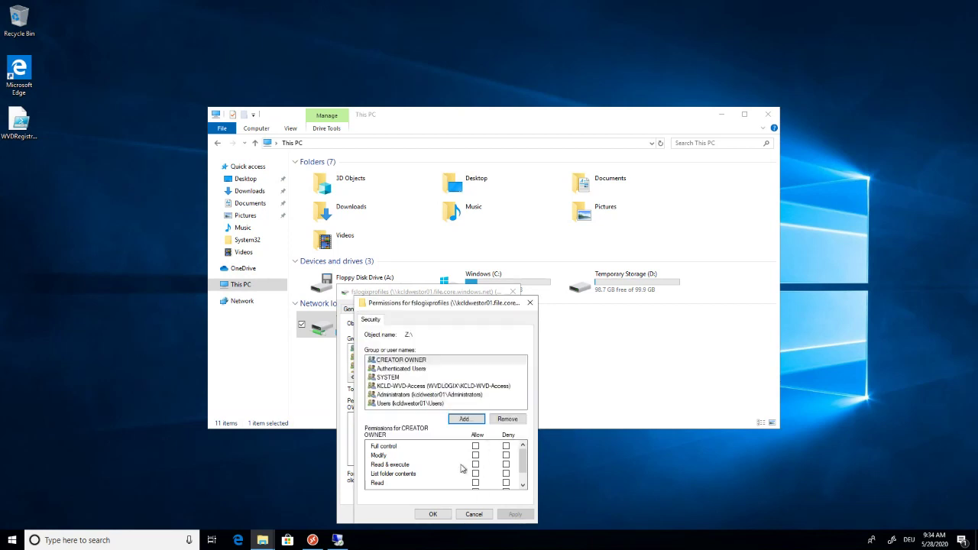
click(423, 386)
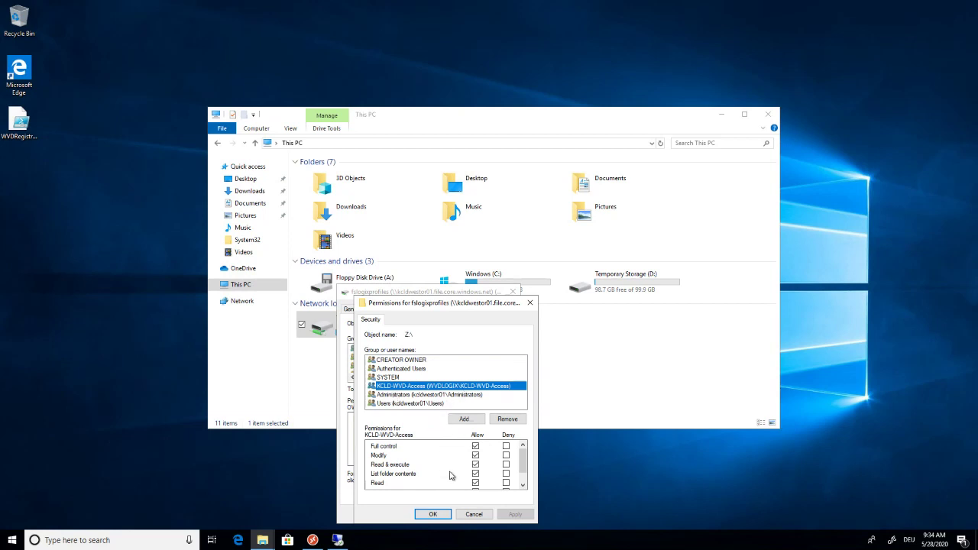
click(469, 513)
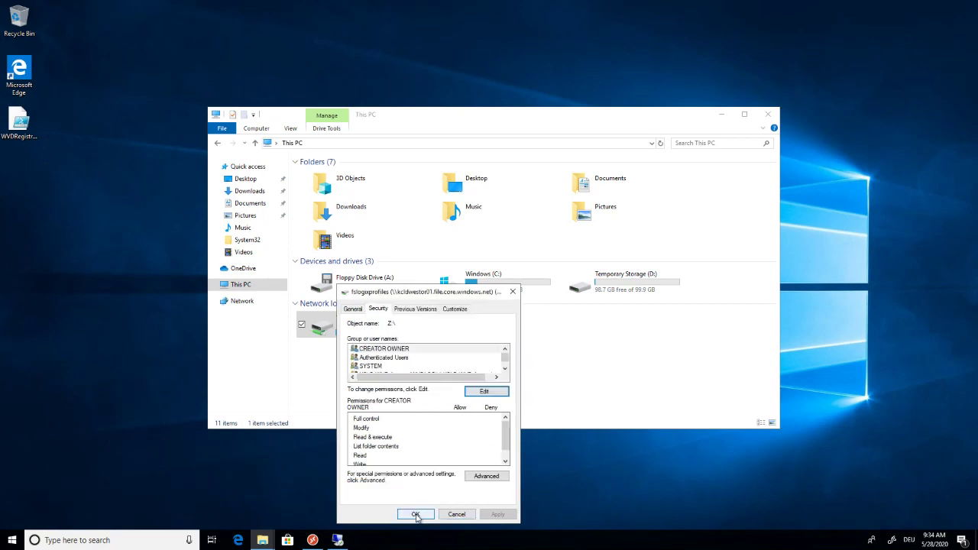
click(416, 514)
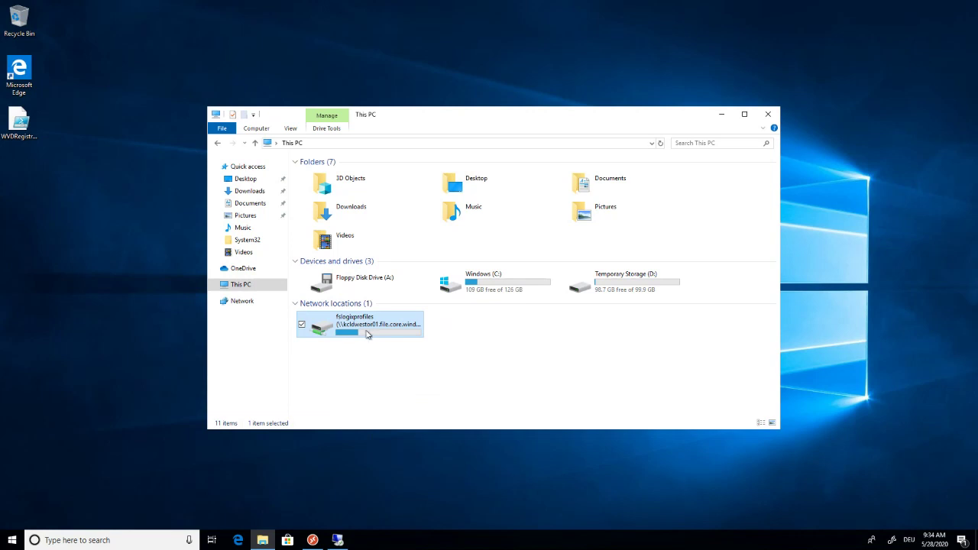
Open the SID-named profile folder inside _old on Z: and check its 4,591,616 KB profile disk.
double_click(366, 334)
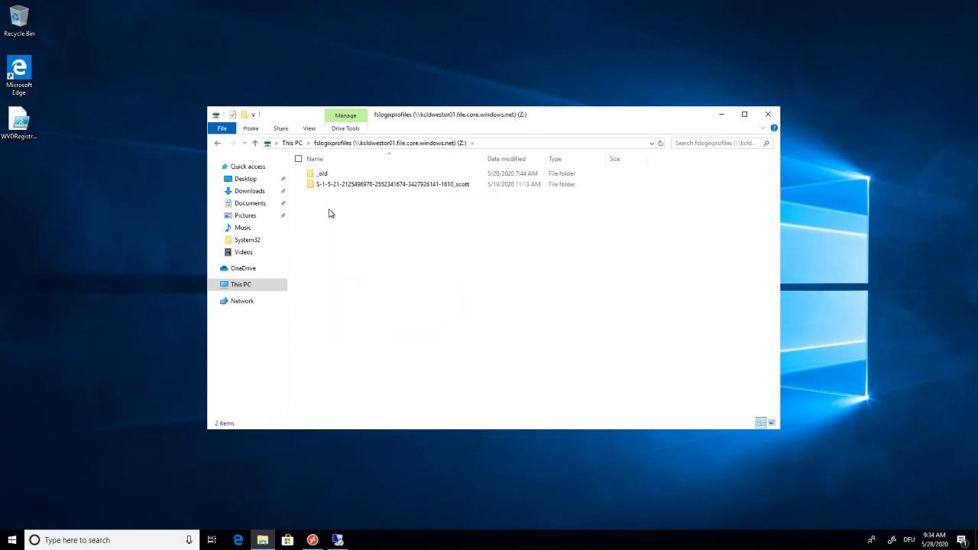
double_click(325, 184)
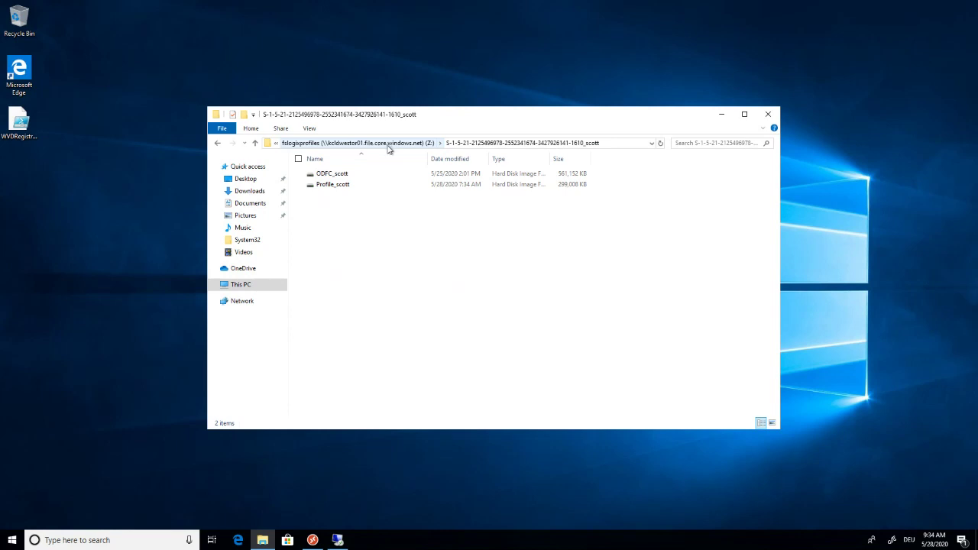
click(389, 148)
click(353, 176)
double_click(354, 178)
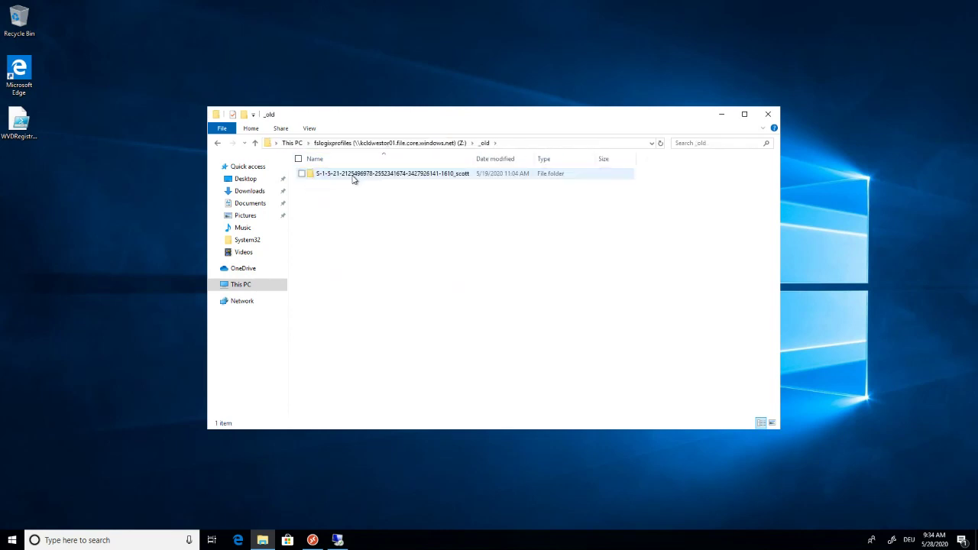
double_click(354, 179)
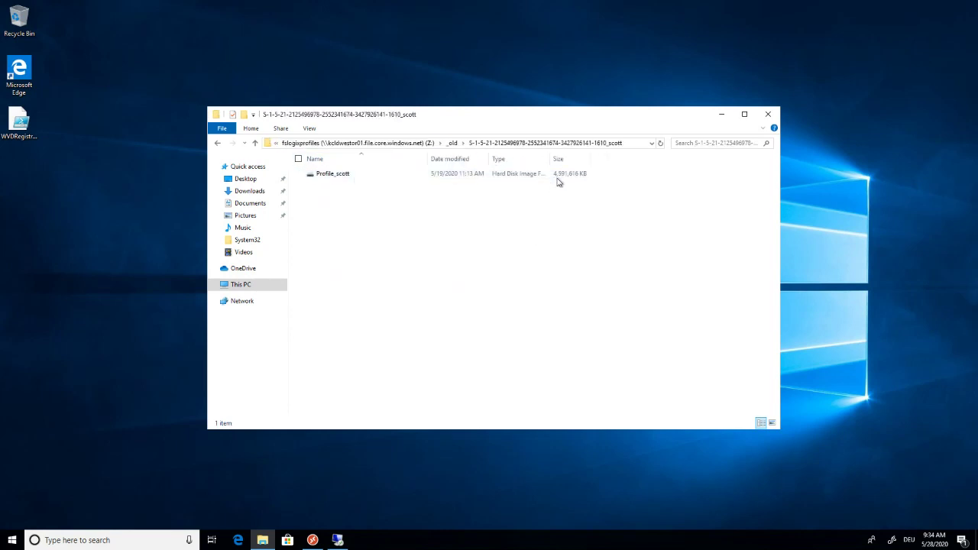
click(553, 178)
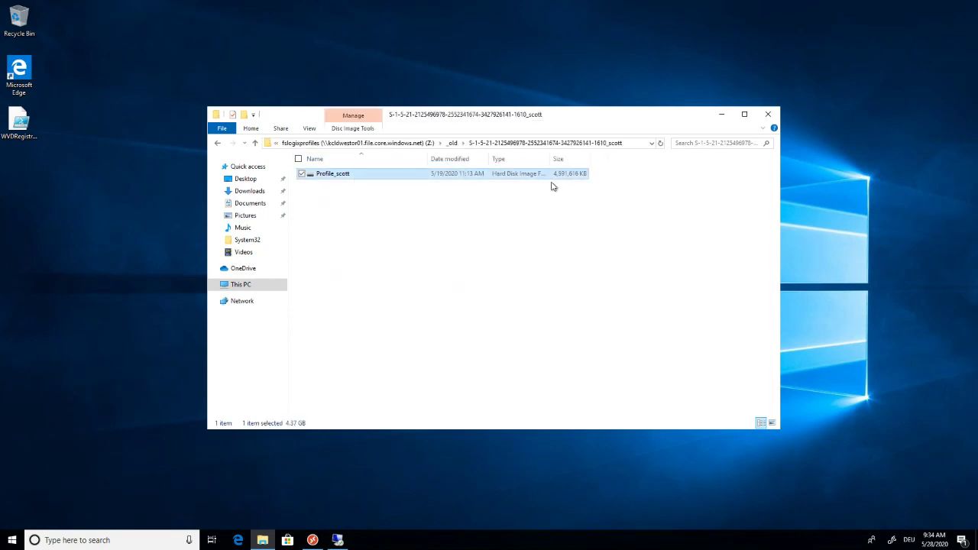
click(410, 296)
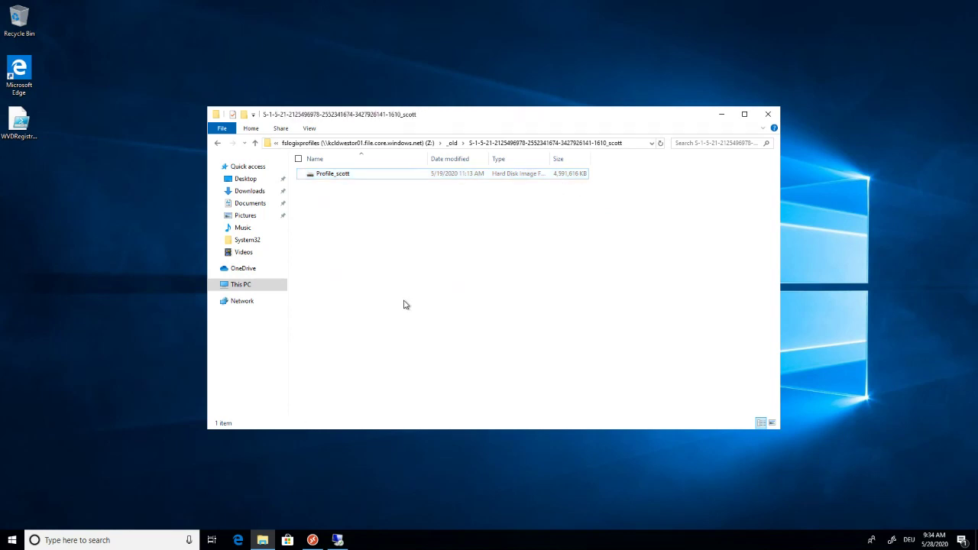
Open virtual machine M365M-WVDIMG01 from Home and copy its private IP 10.0.2.7.
mouse_move(658, 3)
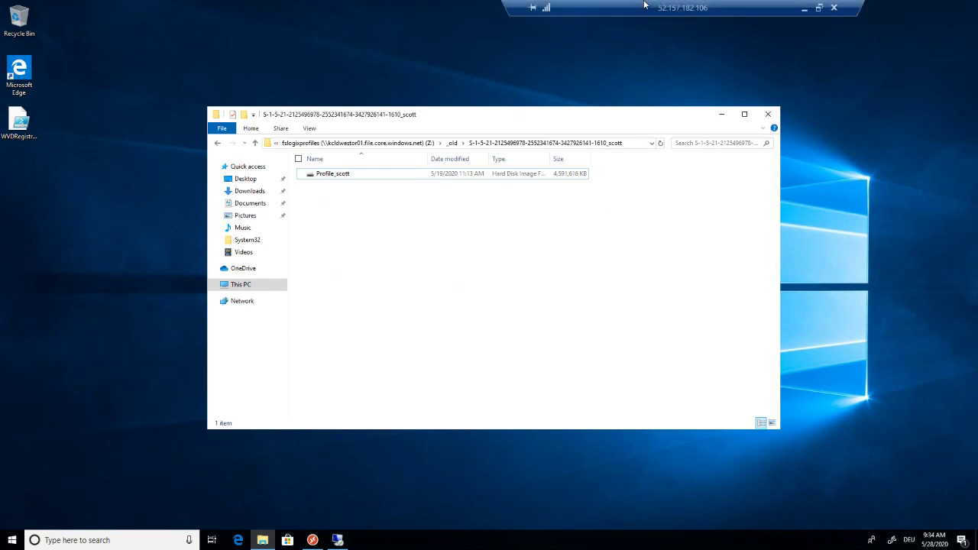
click(803, 10)
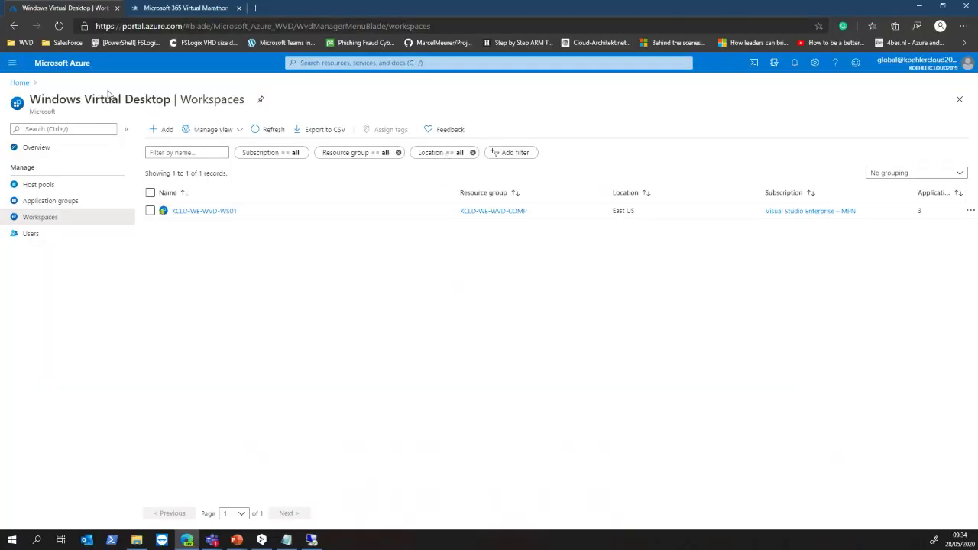
click(20, 82)
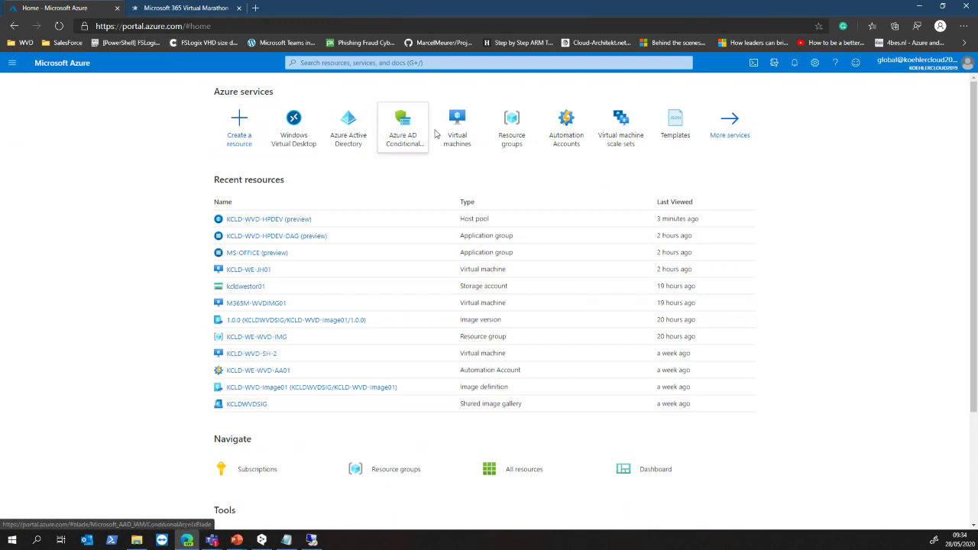
click(459, 128)
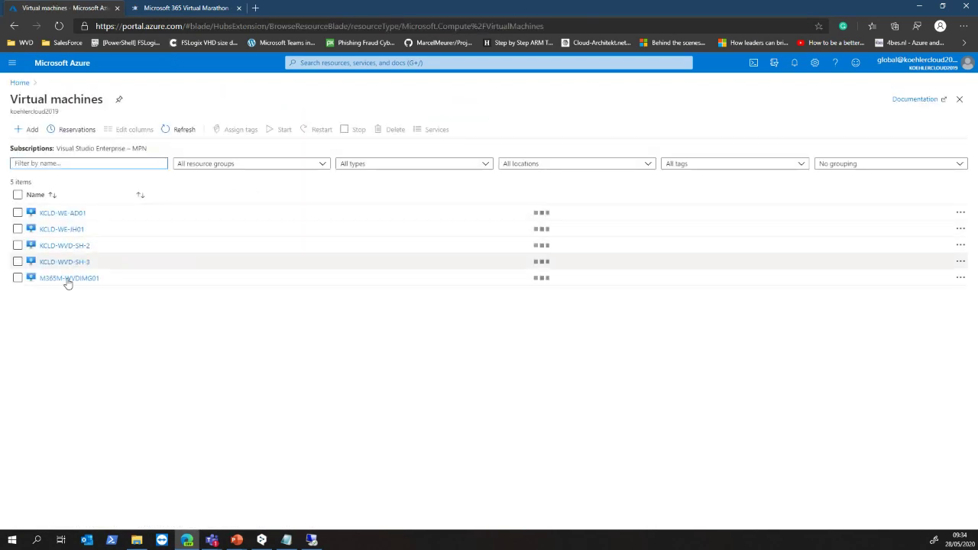
click(91, 280)
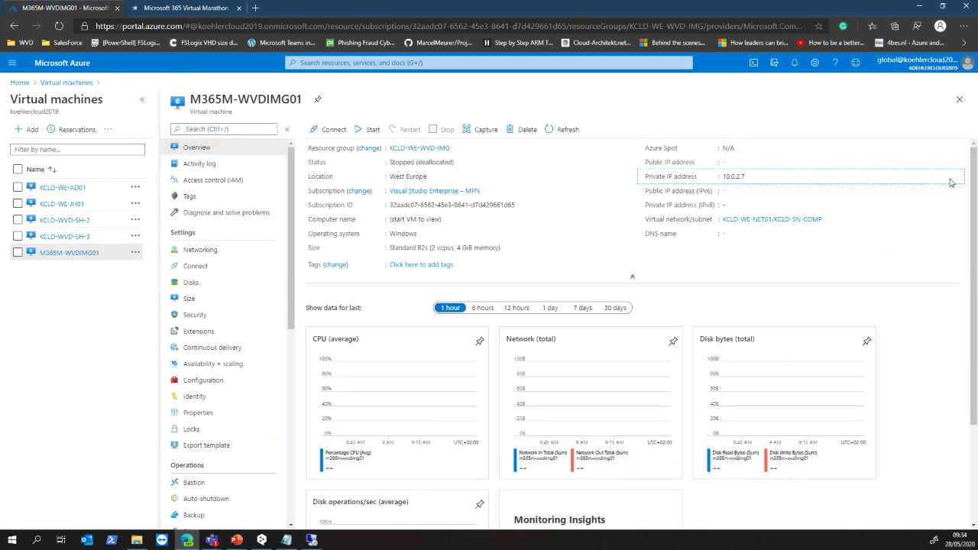
click(751, 176)
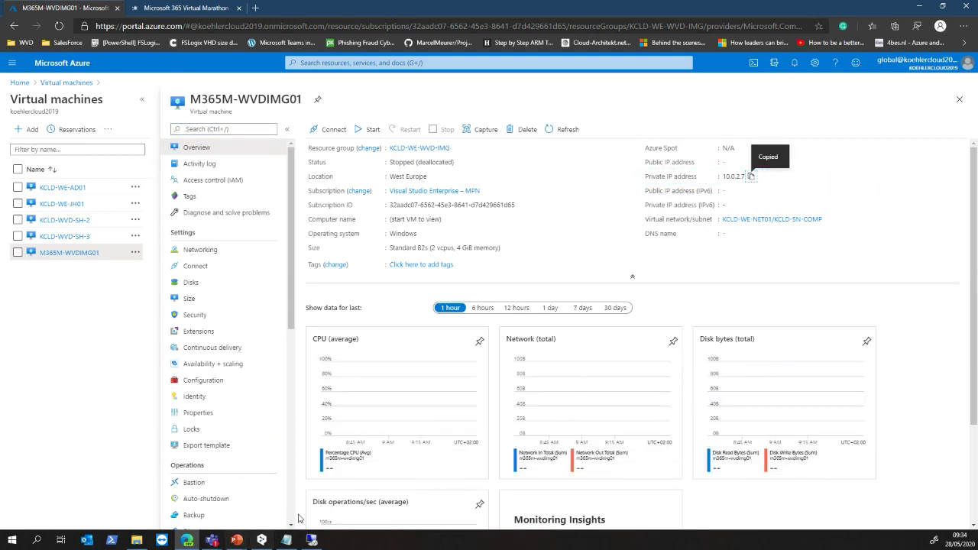
click(311, 540)
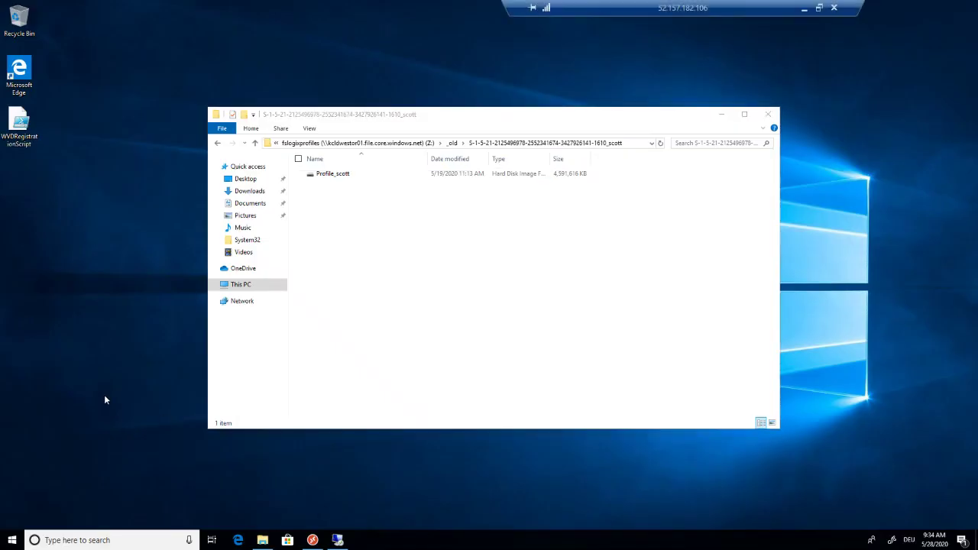
Launch mstsc and start connecting to the pasted address 10.0.2.7.
key(super+r)
text(mstsc)
key(Return)
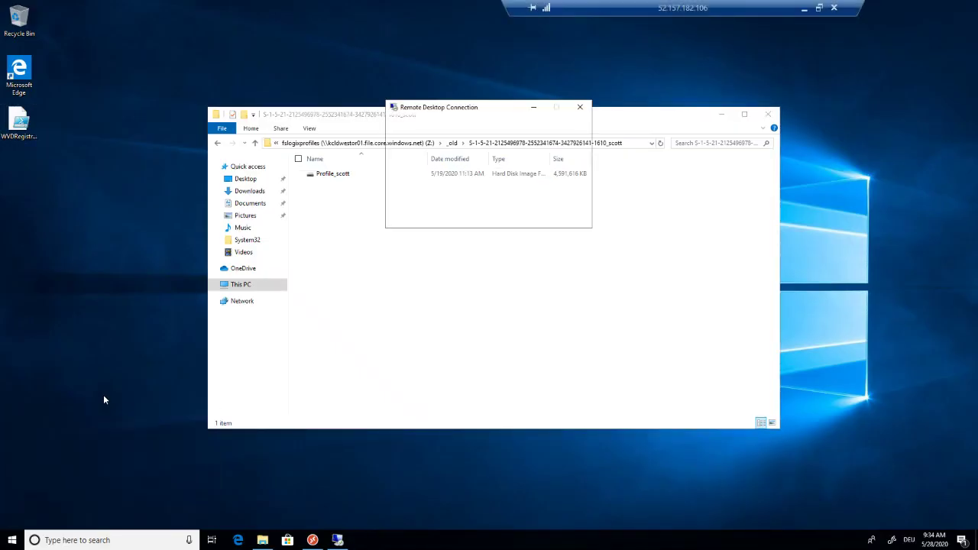
key(ctrl+v)
key(Return)
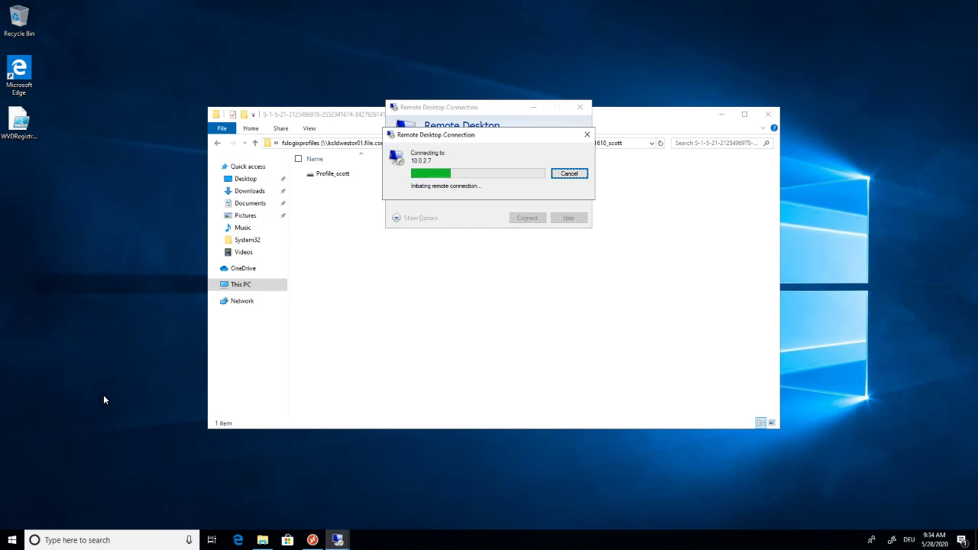
Start the stopped M365M-WVDIMG01 virtual machine in the portal.
mouse_move(802, 12)
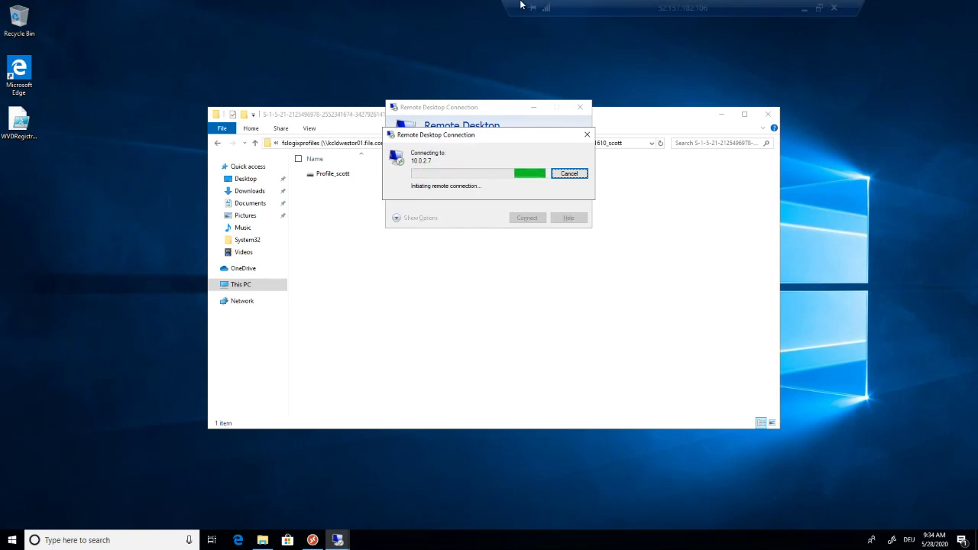
click(802, 10)
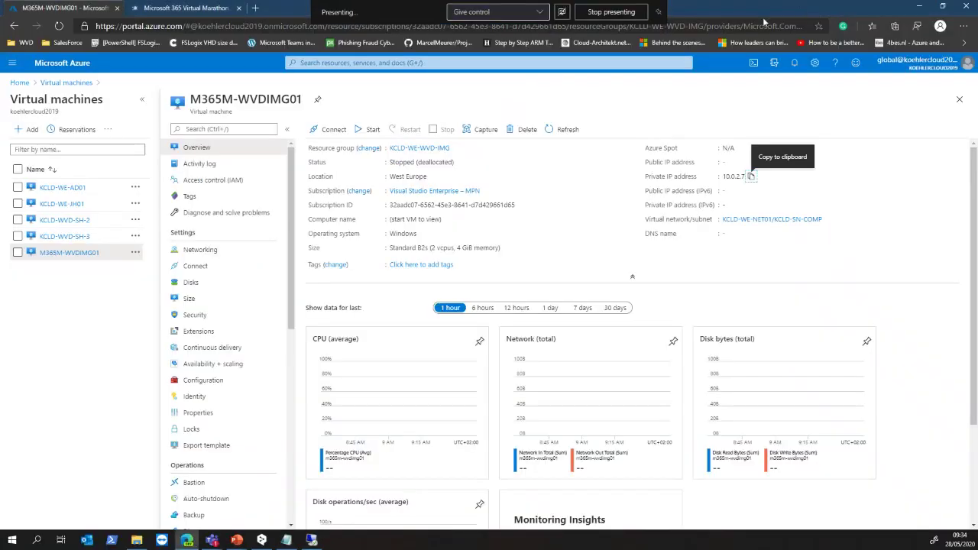
click(370, 129)
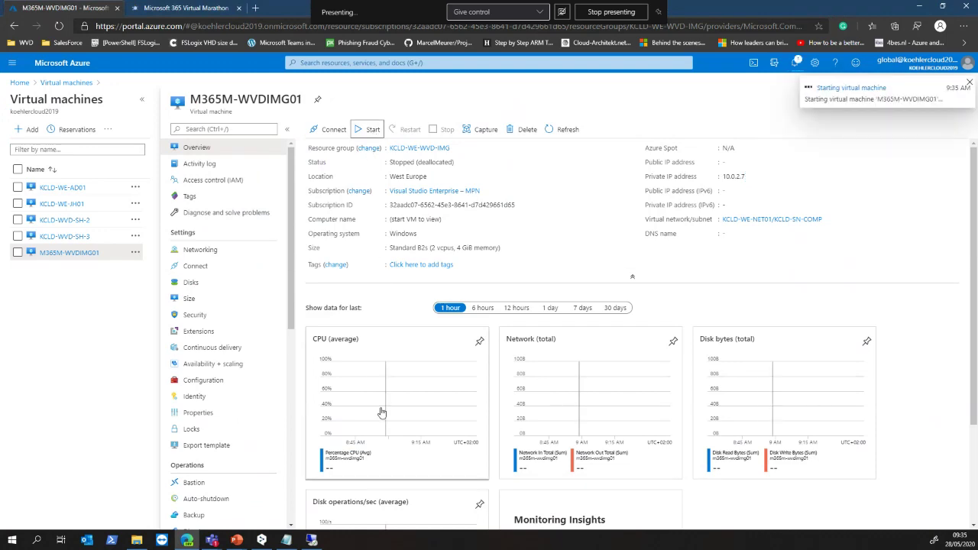
Cancel the 10.0.2.7 connection attempt and show the 10.0.1.4 server's empty desktop.
click(311, 540)
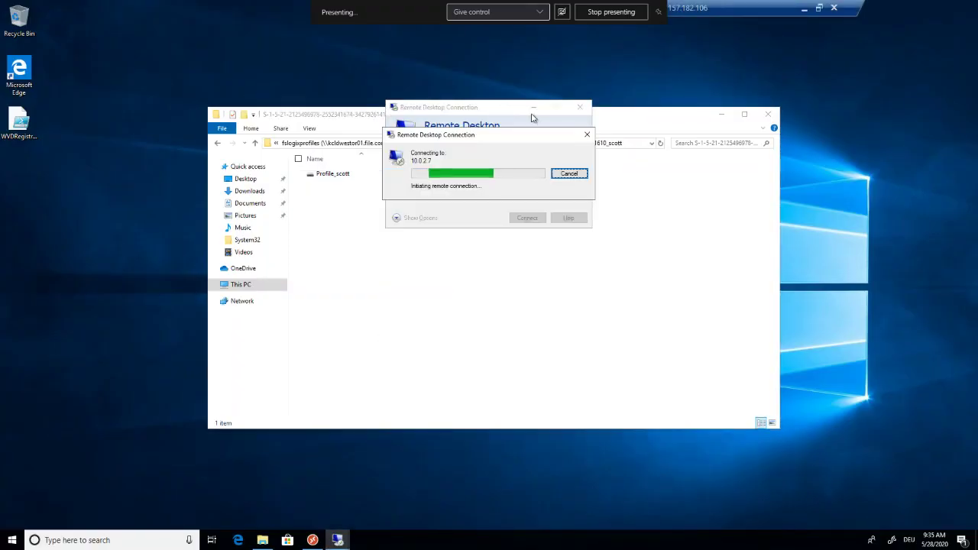
click(571, 171)
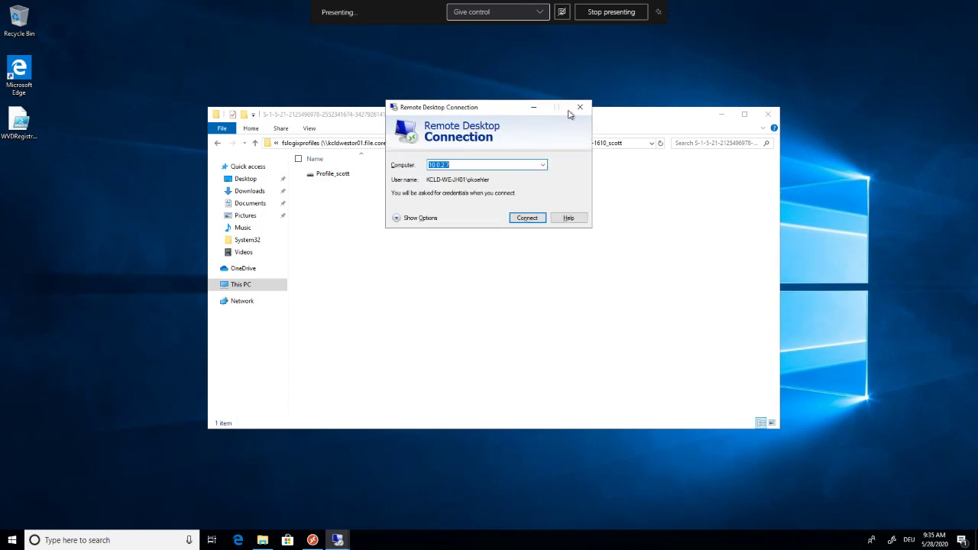
click(538, 113)
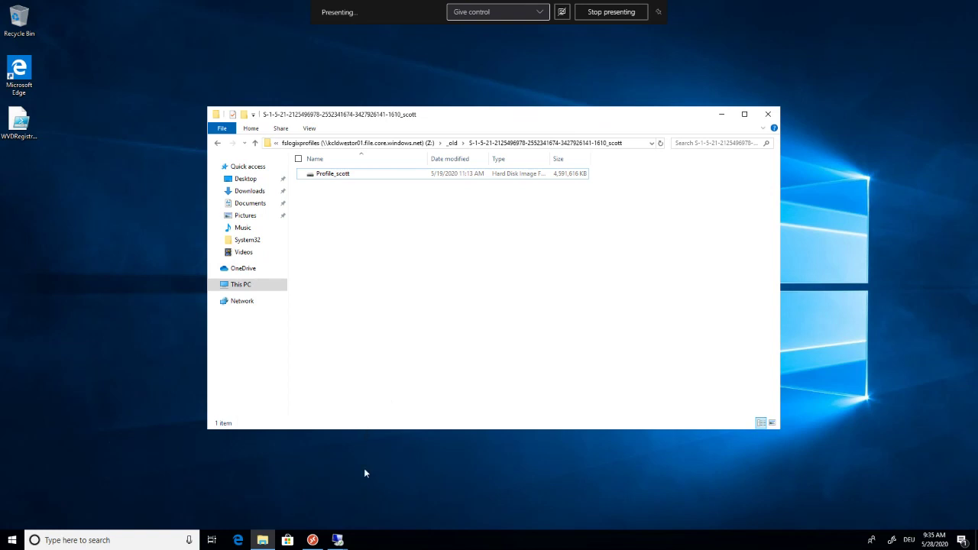
click(338, 539)
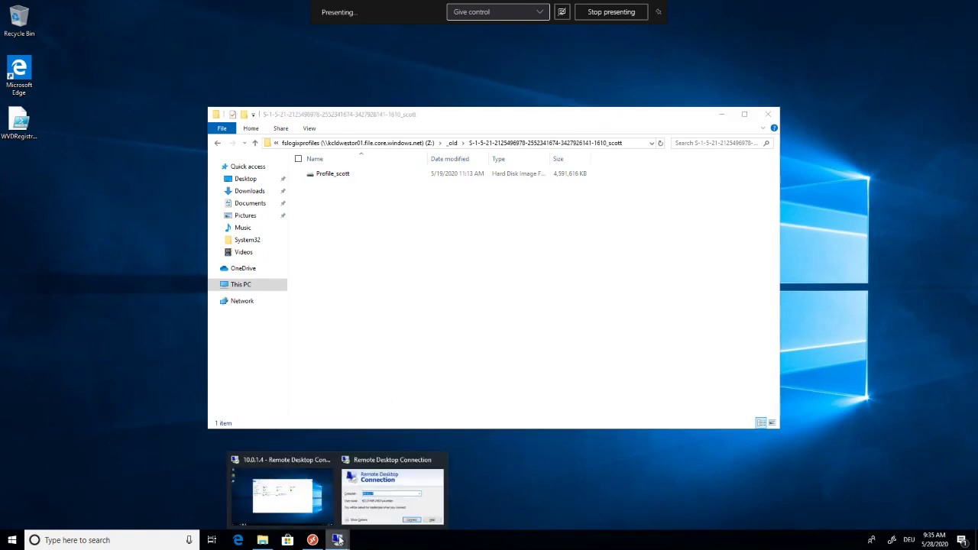
click(313, 511)
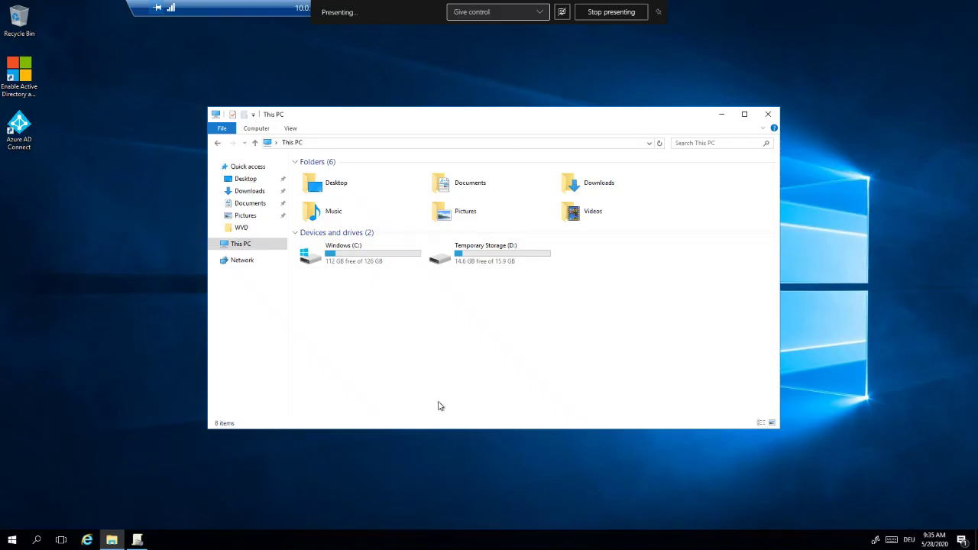
click(719, 114)
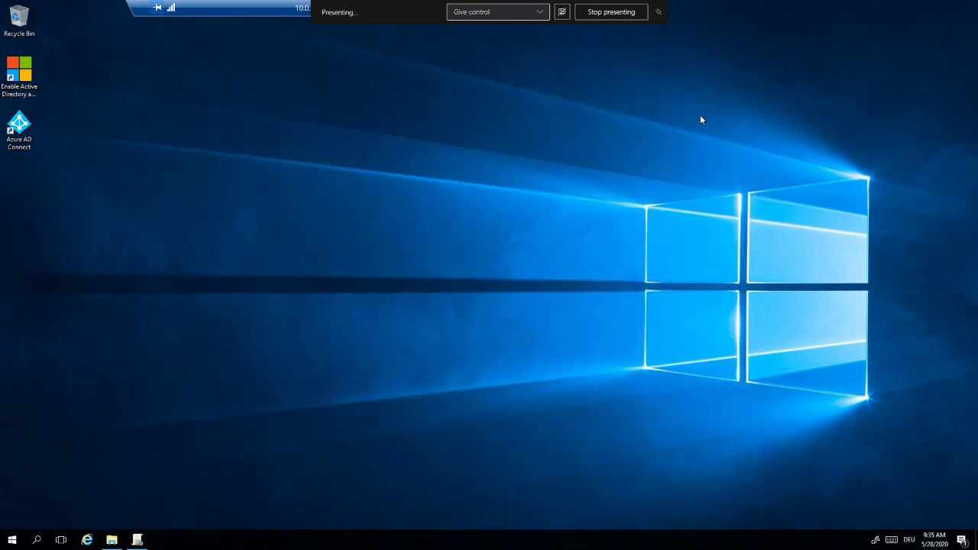
Expand Container and Directory Naming, Profile Containers/Advanced and Profile Containers in the KCLD-COMP-FSLOGIX report.
click(138, 540)
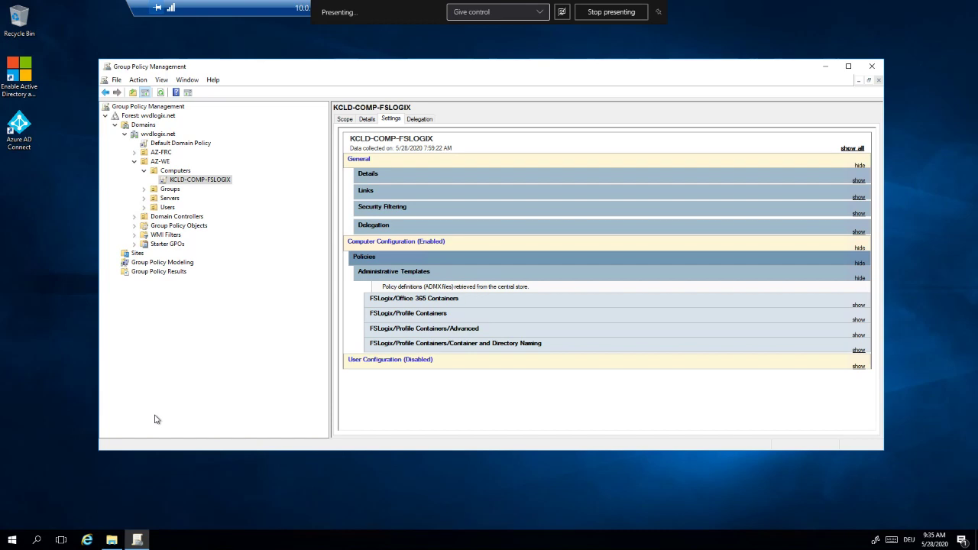
click(185, 182)
click(430, 343)
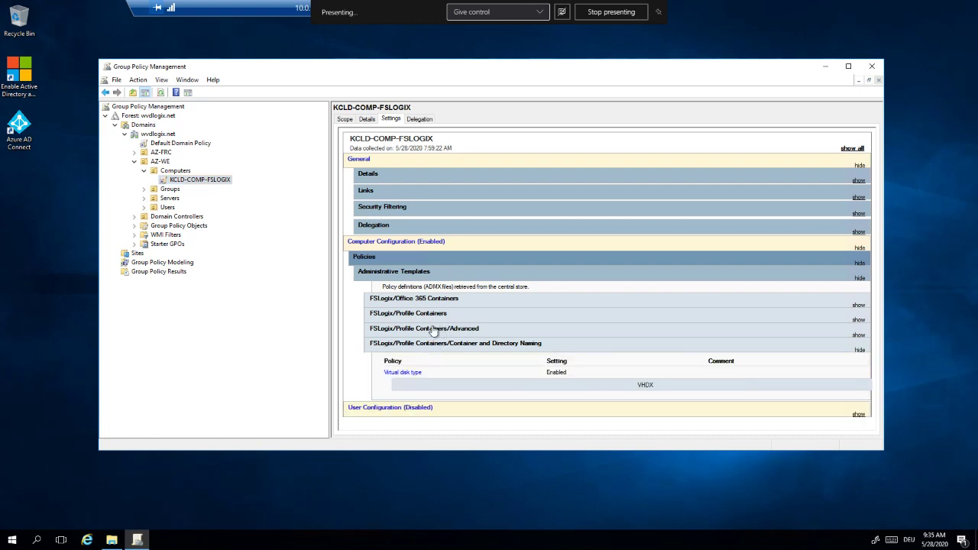
click(433, 330)
scroll(433, 315, down, 3)
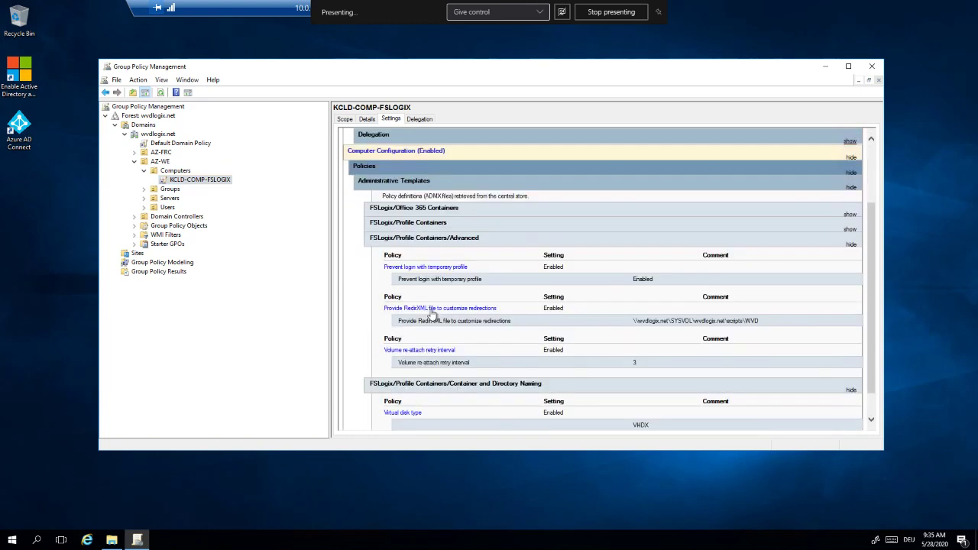
scroll(427, 341, down, 1)
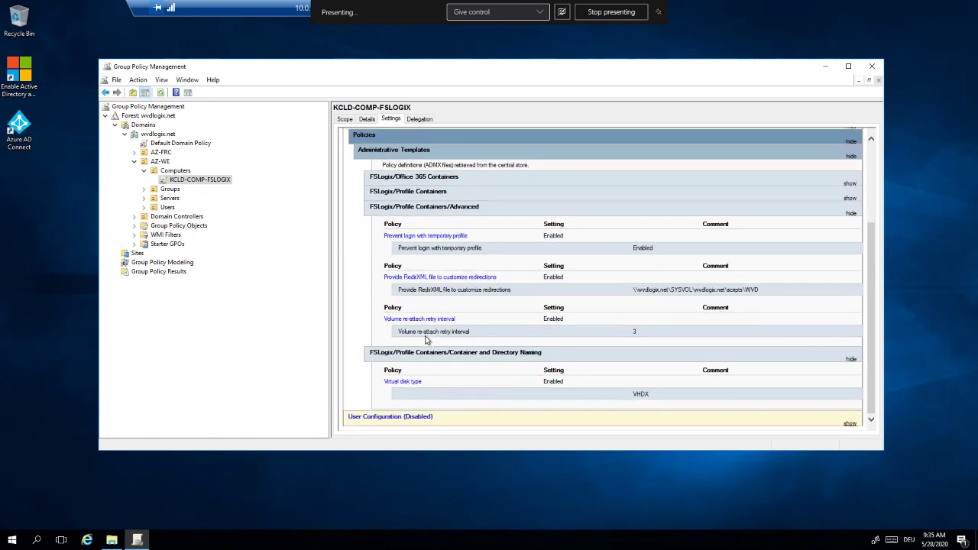
click(413, 192)
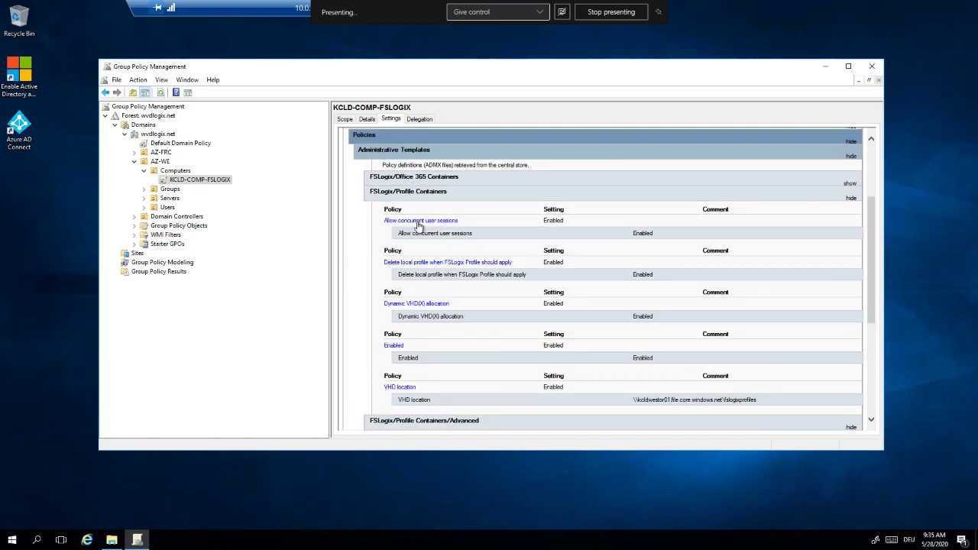
scroll(419, 227, down, 1)
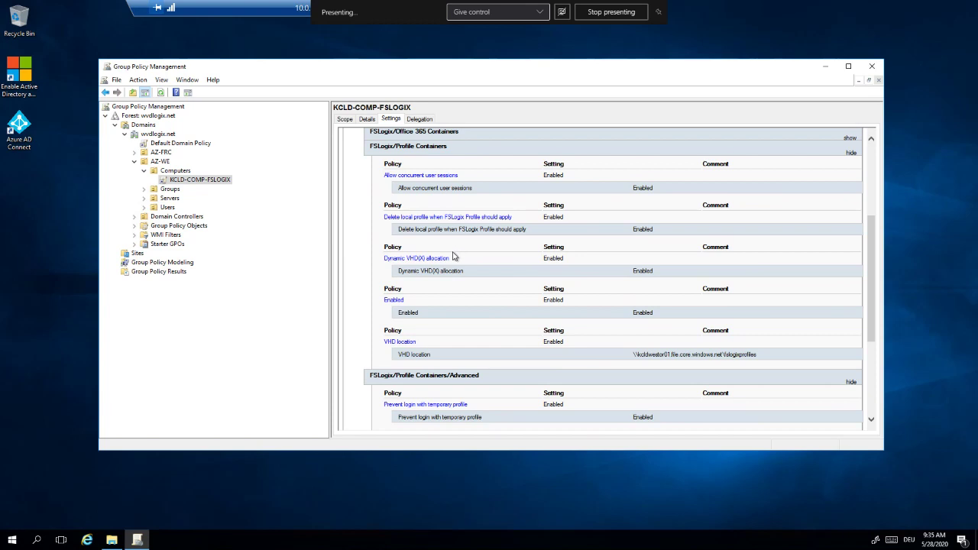
right_click(409, 270)
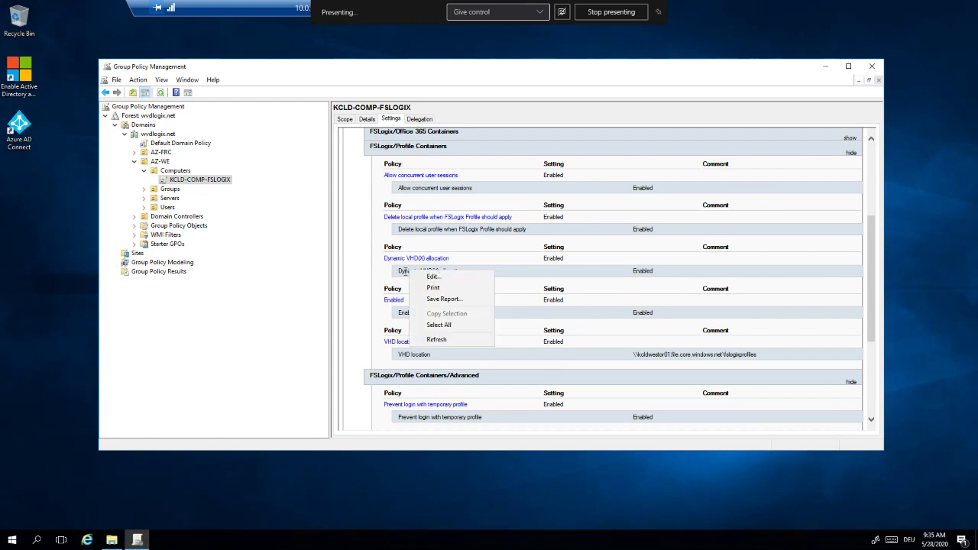
click(405, 275)
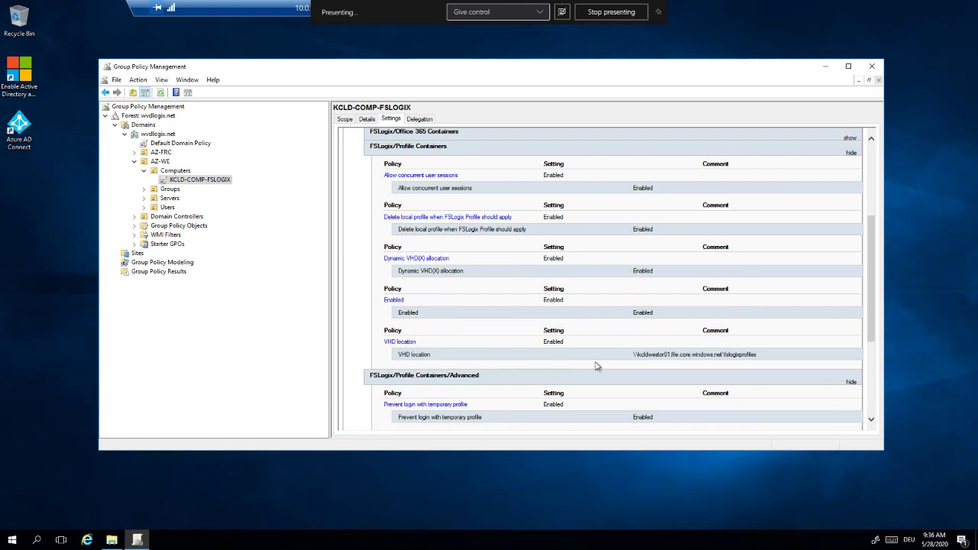
drag(634, 354, 777, 366)
click(777, 365)
scroll(771, 331, down, 3)
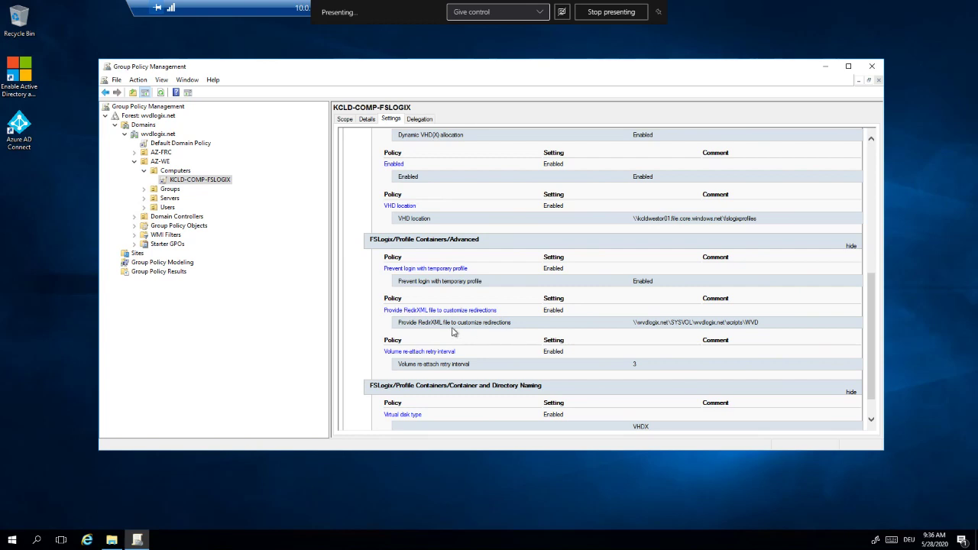
drag(452, 321, 496, 321)
click(482, 342)
drag(635, 323, 736, 322)
click(737, 323)
mouse_move(113, 538)
click(130, 505)
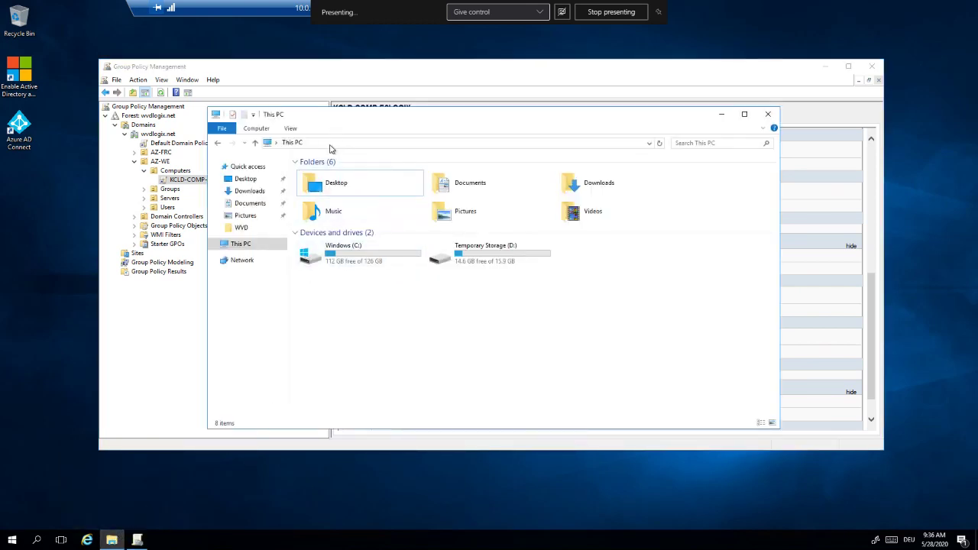
Browse \\wvdlogix.net to SYSVOL > wvdlogix.net > scripts > WVD and bring up the redirections file's actions.
click(329, 144)
text(\\)
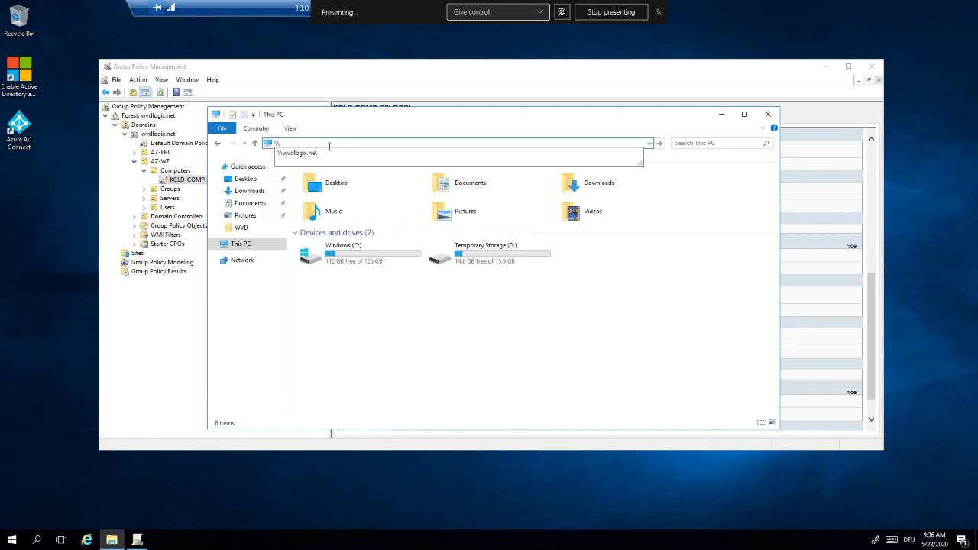
click(327, 155)
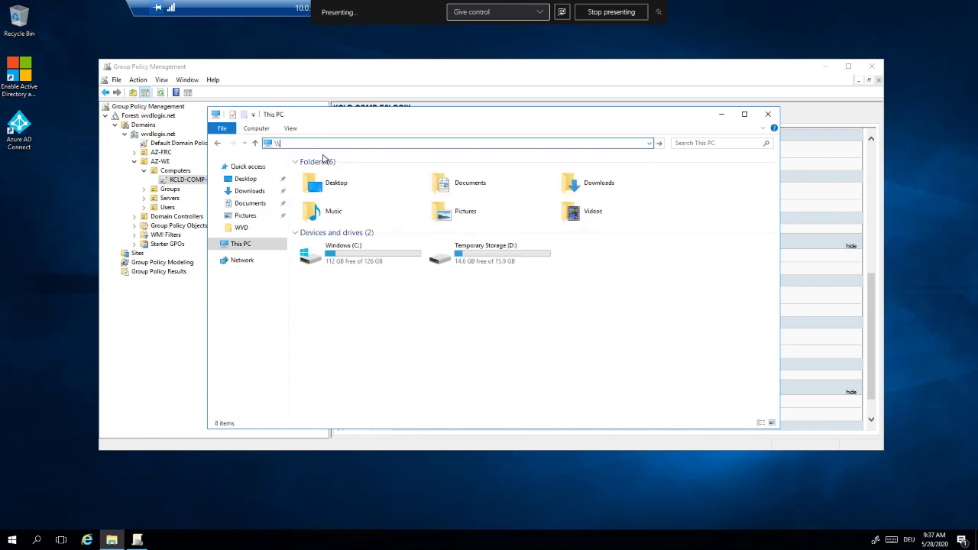
click(456, 176)
double_click(456, 175)
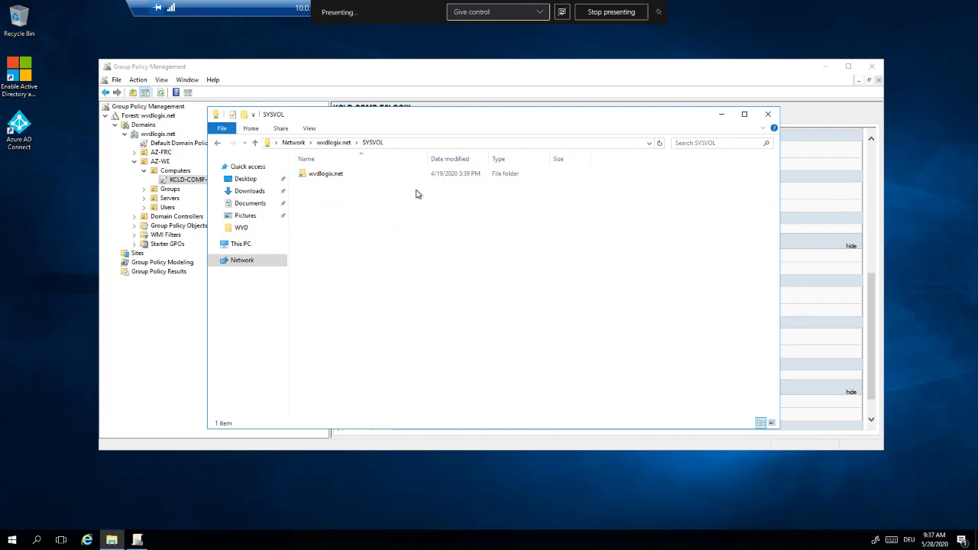
double_click(337, 173)
double_click(335, 185)
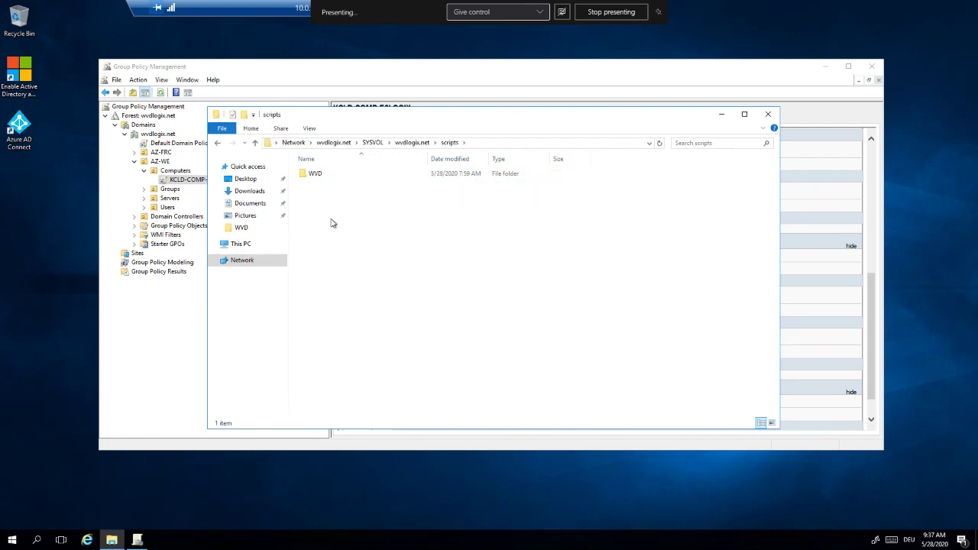
double_click(326, 175)
click(321, 175)
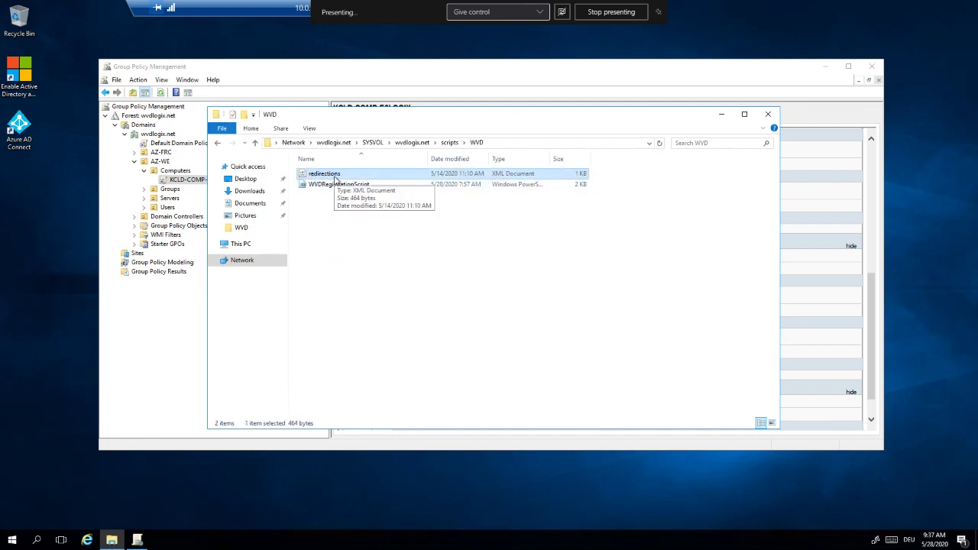
right_click(335, 179)
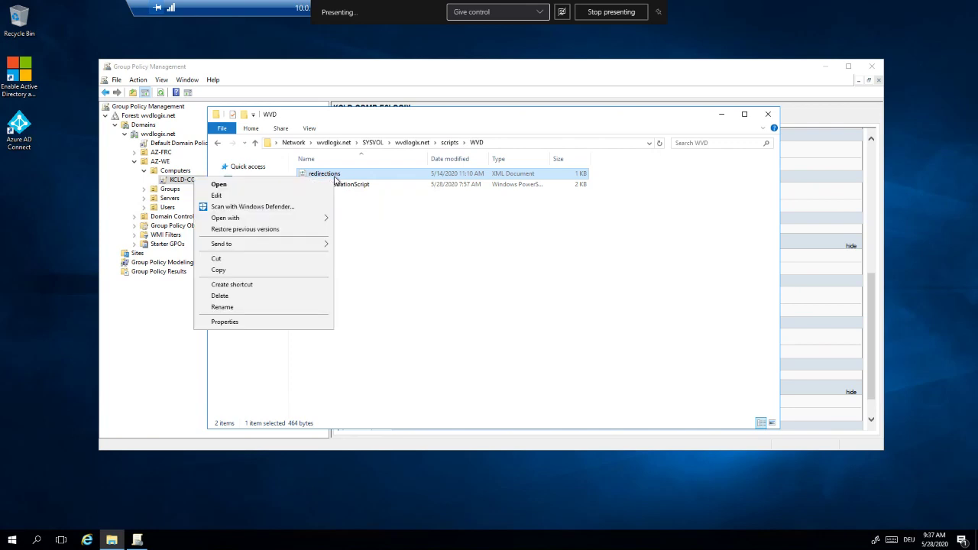
Open redirections in Notepad, review its Microsoft Teams Exclude entries, and close it unchanged.
click(298, 196)
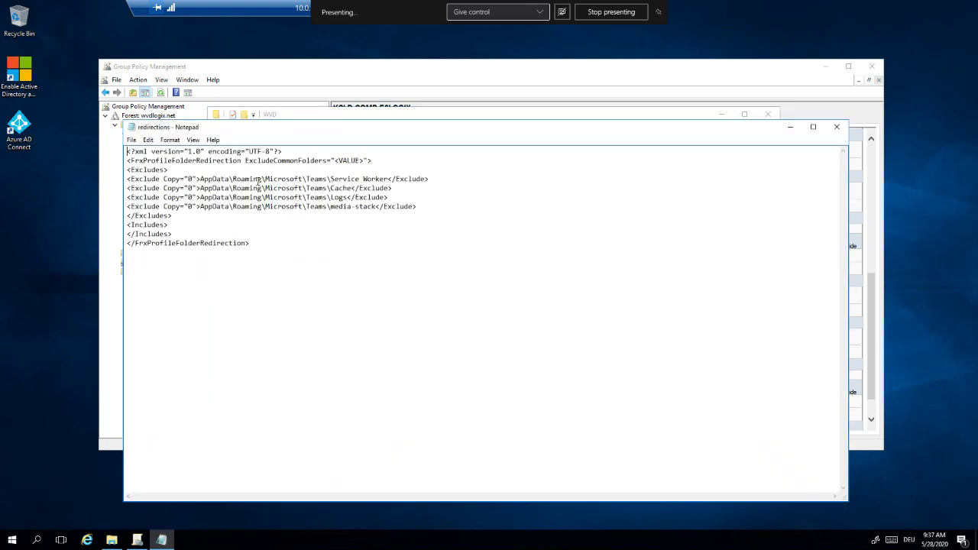
drag(258, 179, 324, 207)
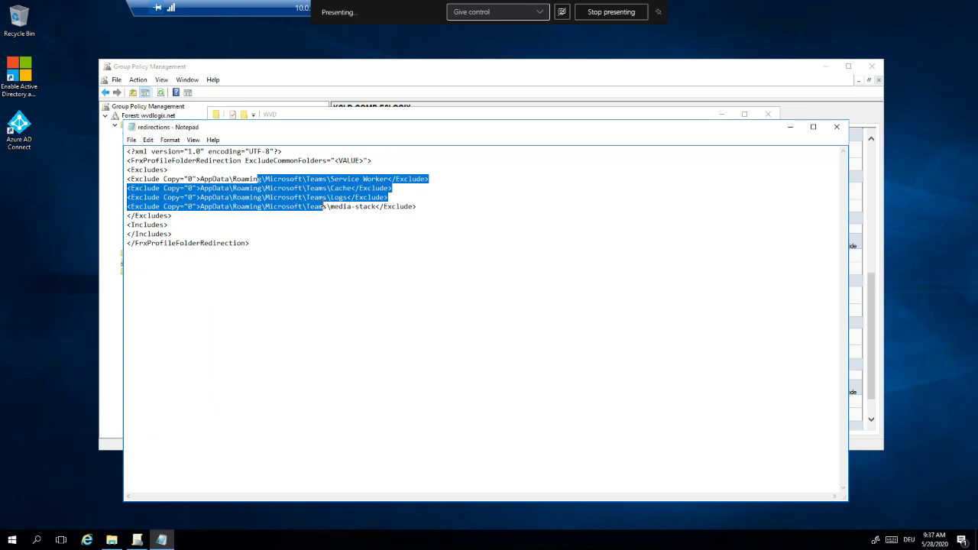
click(329, 218)
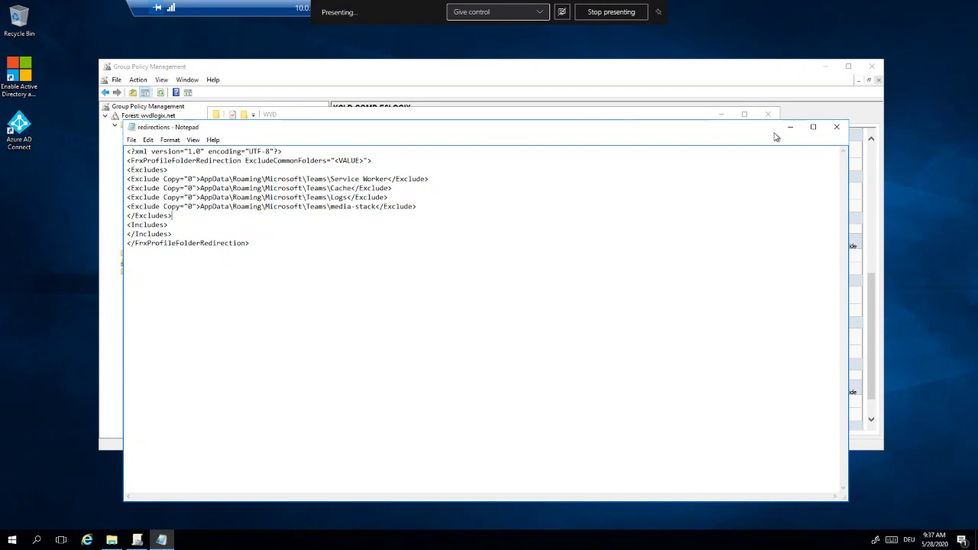
click(836, 127)
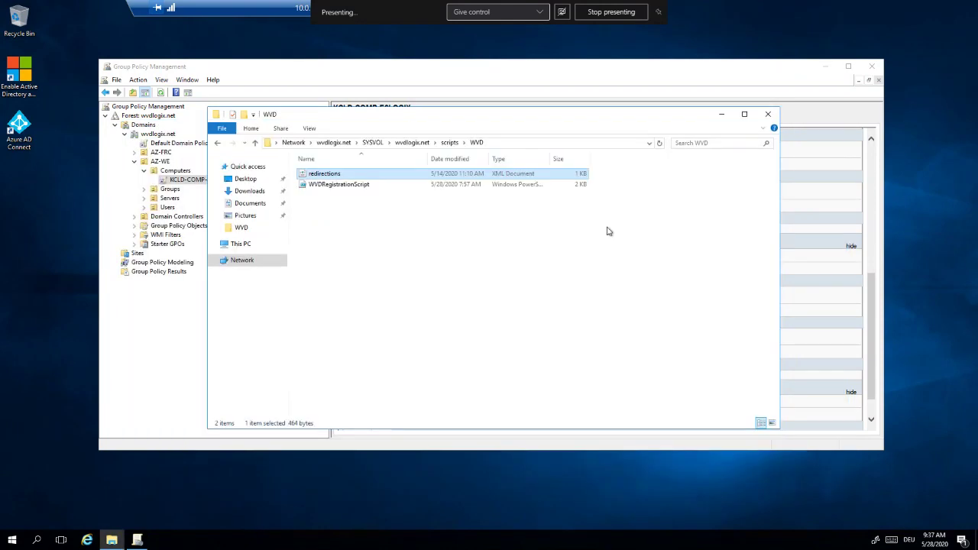
click(557, 260)
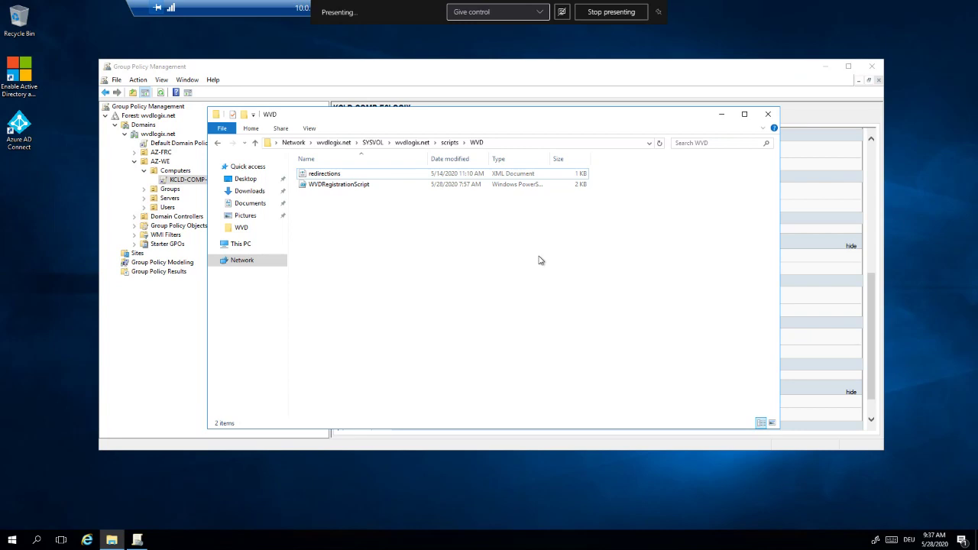
mouse_move(387, 4)
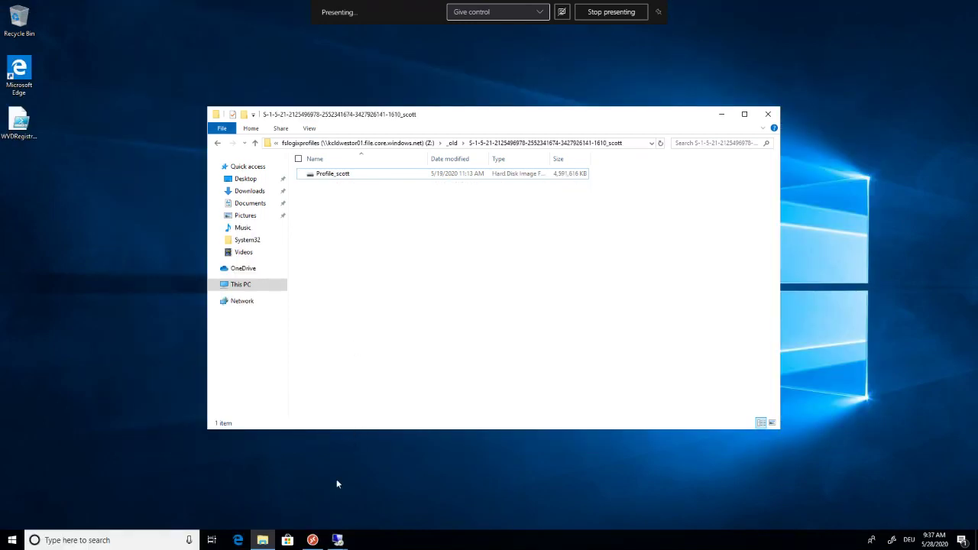
Connect to 10.0.2.7 and sign in with the account password to load its desktop.
click(337, 540)
click(378, 487)
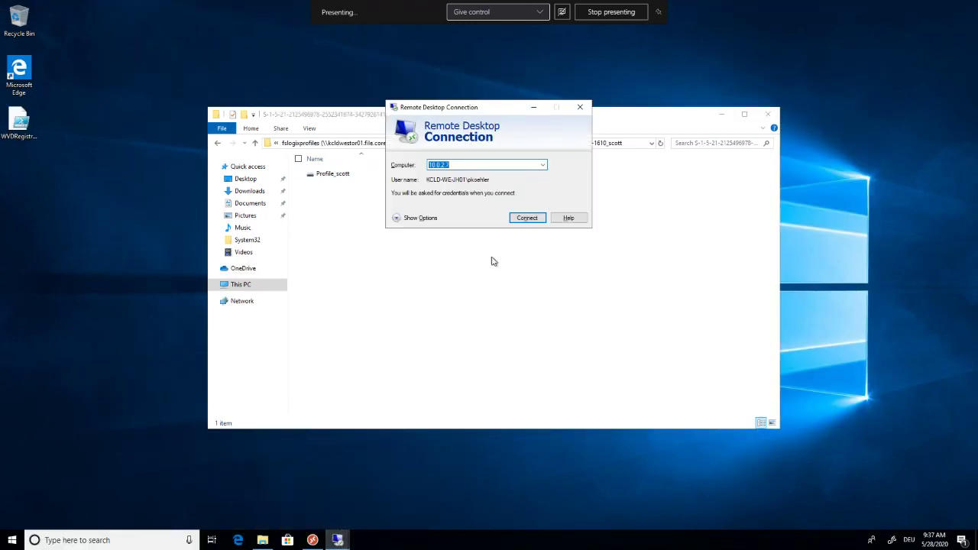
click(524, 220)
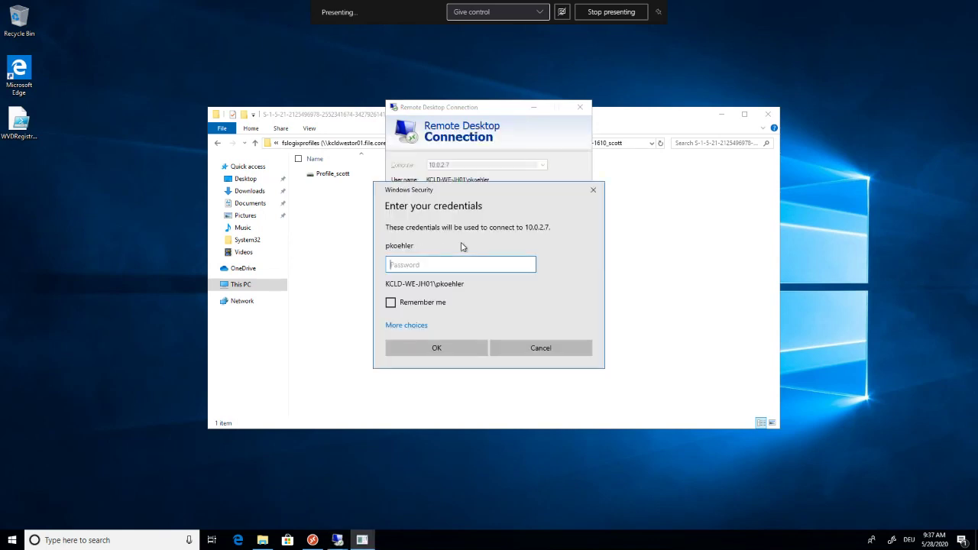
text(aaaaaaaaaaaa)
key(Return)
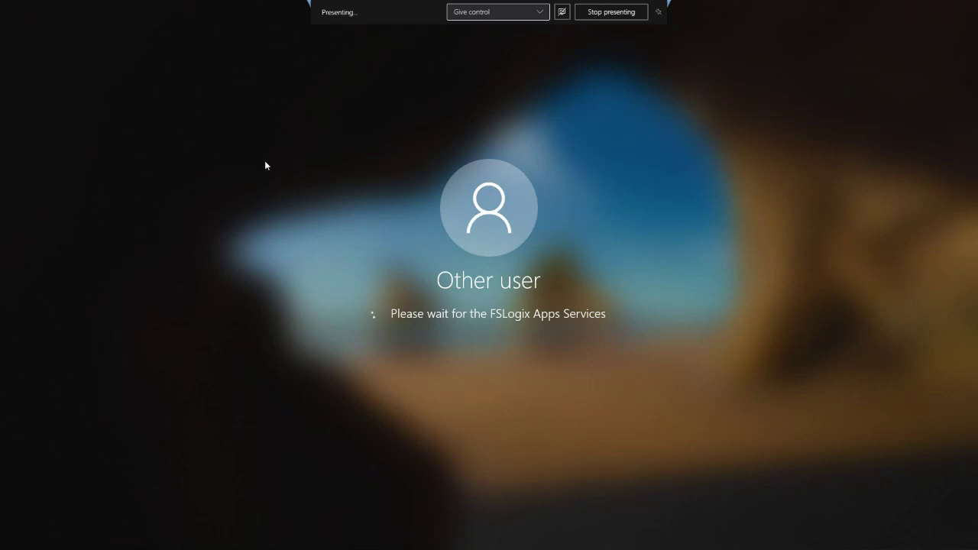
mouse_move(316, 9)
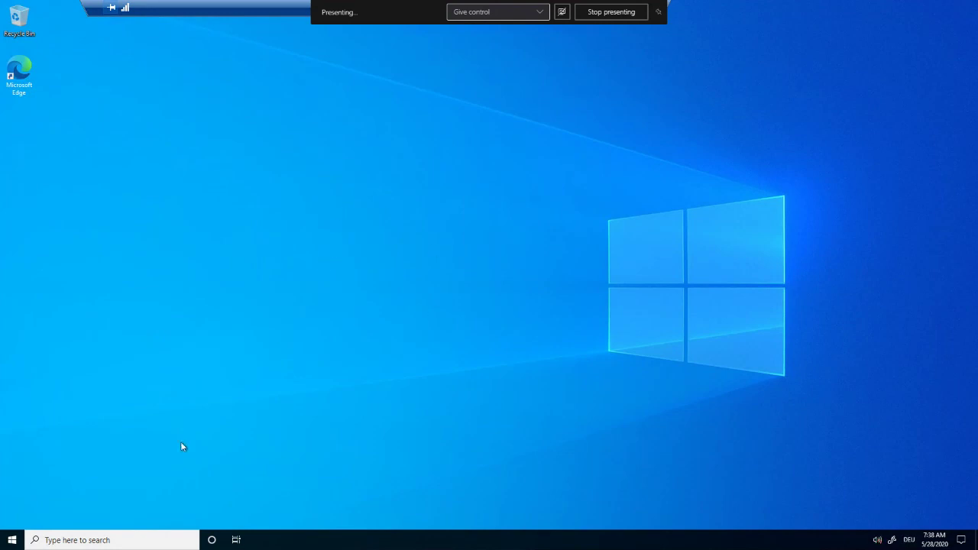
Scroll through the session host's Start menu app list, then close it back to the desktop.
click(12, 539)
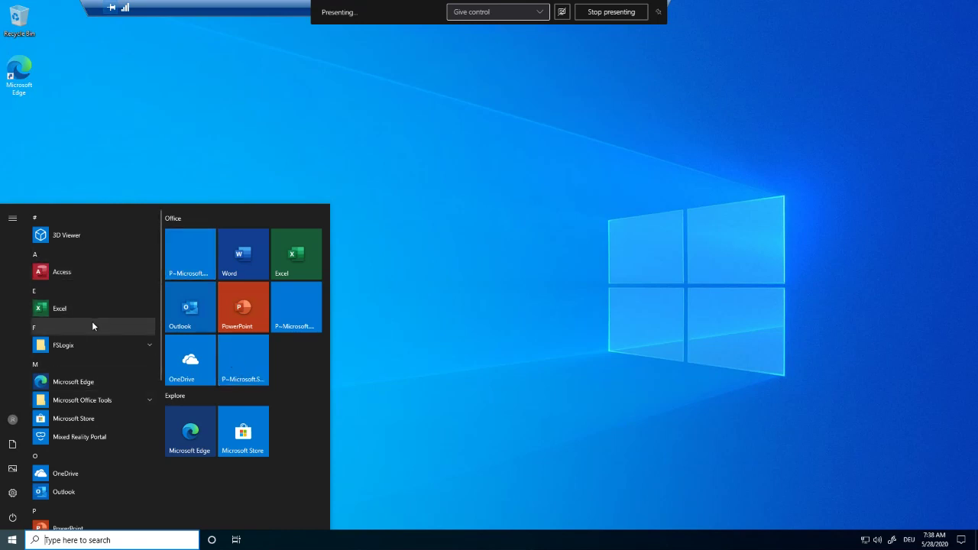
scroll(87, 325, down, 5)
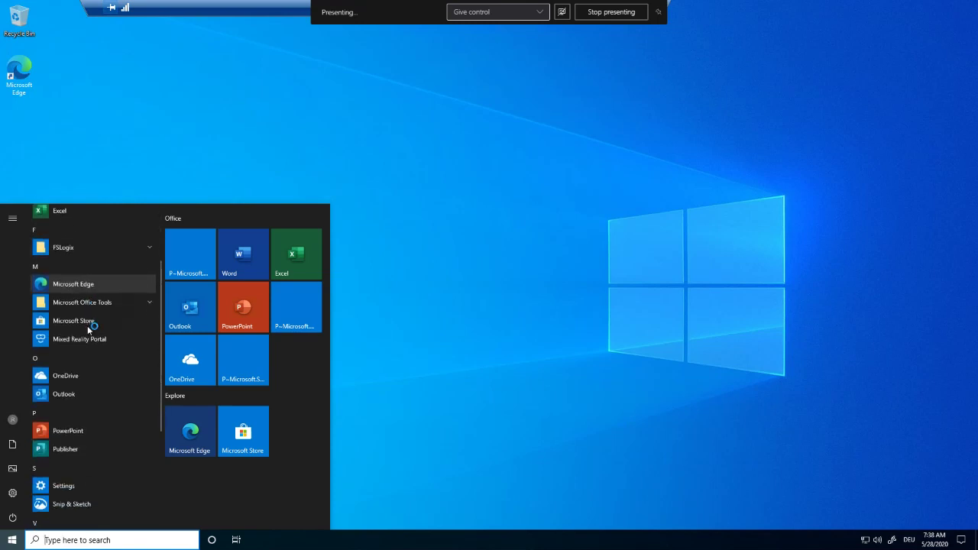
scroll(87, 327, down, 2)
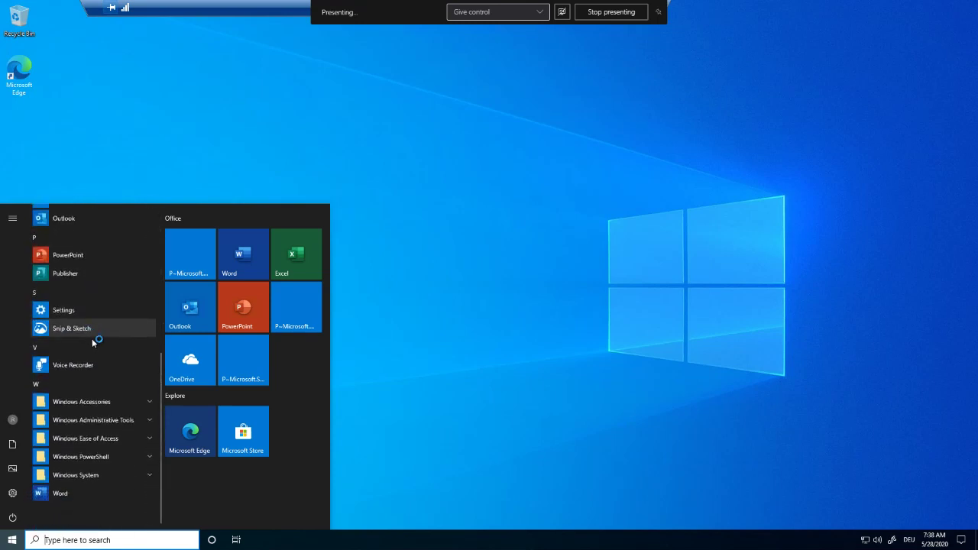
scroll(91, 347, up, 6)
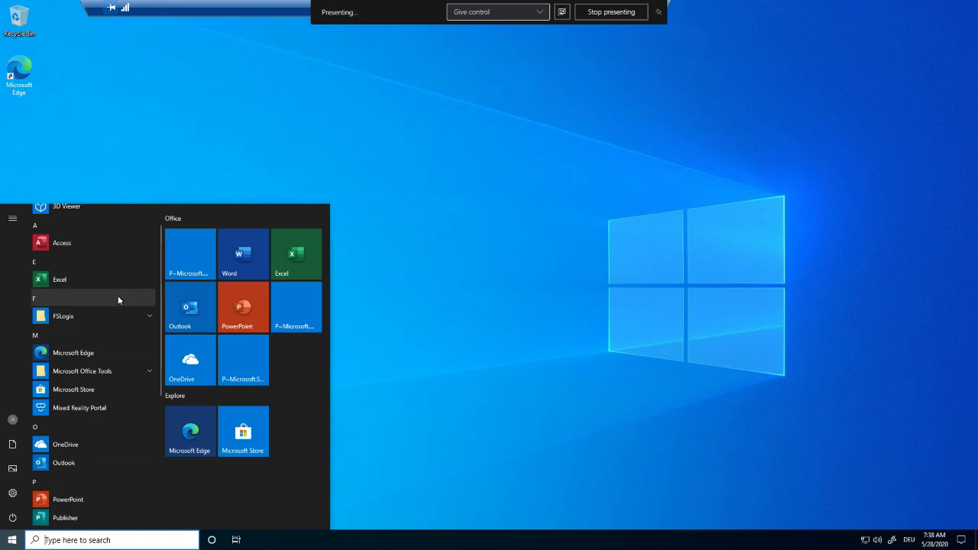
click(384, 381)
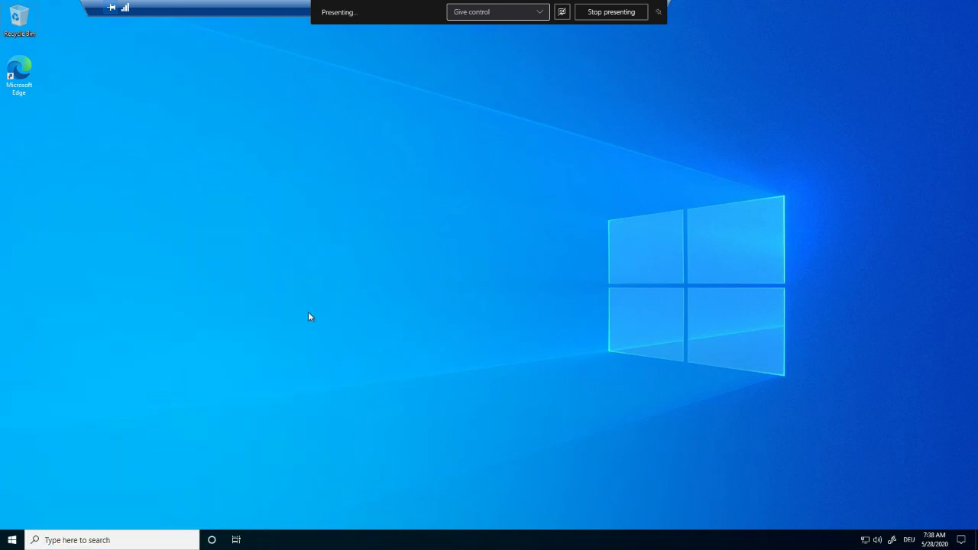
Confirm the session host's Downloads folder is empty in File Explorer, then start Microsoft Edge.
key(super+e)
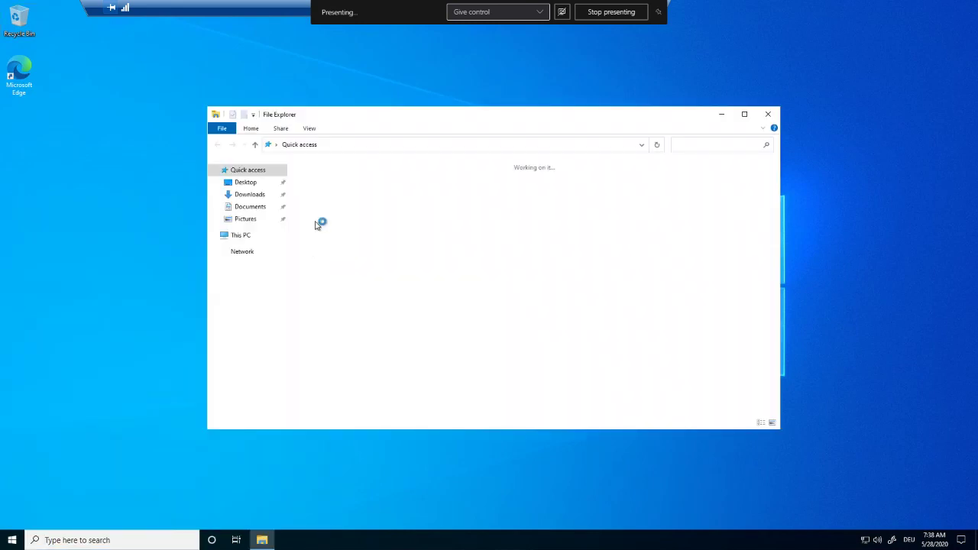
click(250, 195)
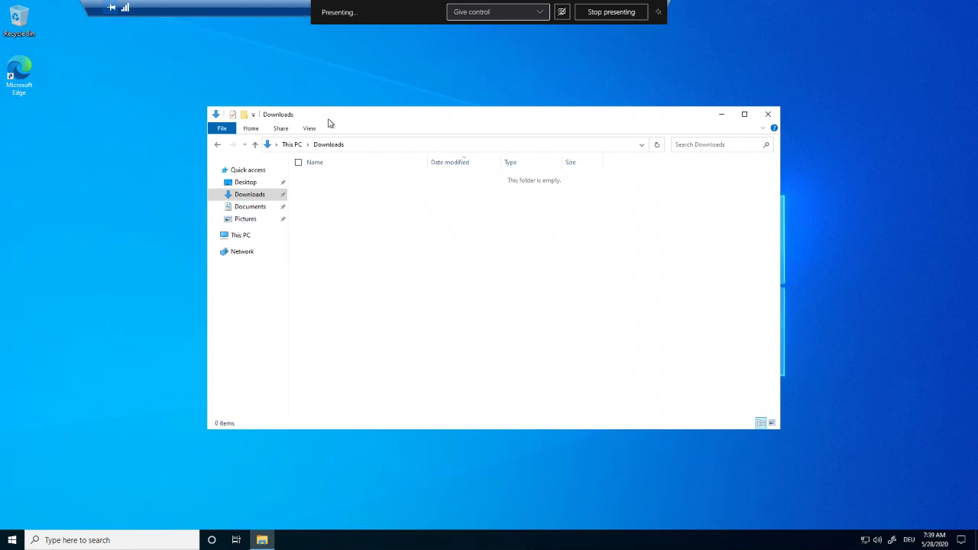
double_click(22, 67)
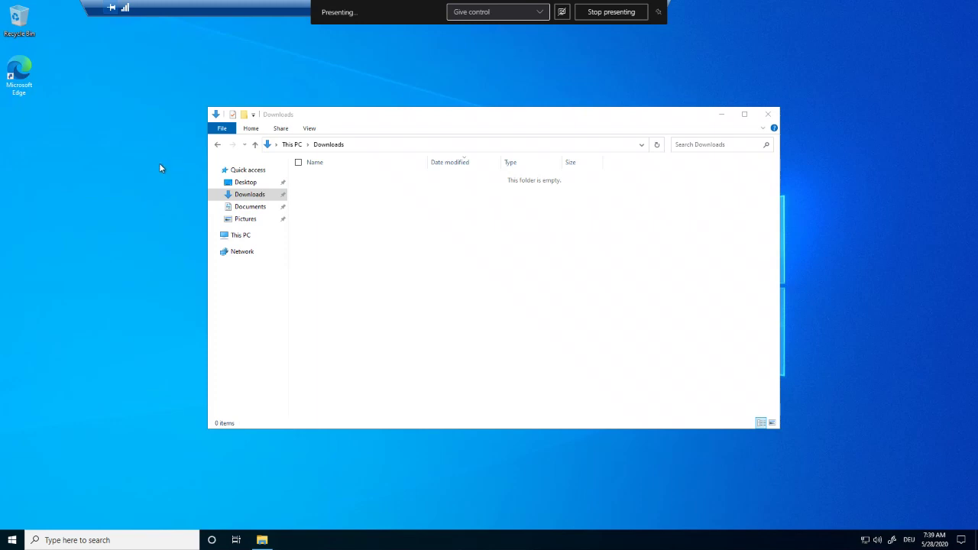
right_click(158, 167)
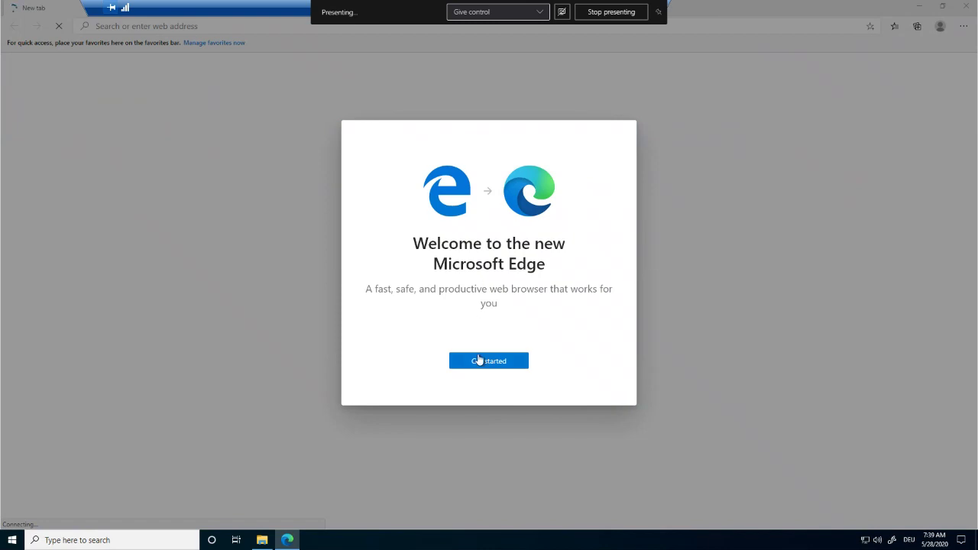
Finish Edge's first-run setup without signing in and load the Teams MSI deployment docs page.
click(479, 360)
click(591, 387)
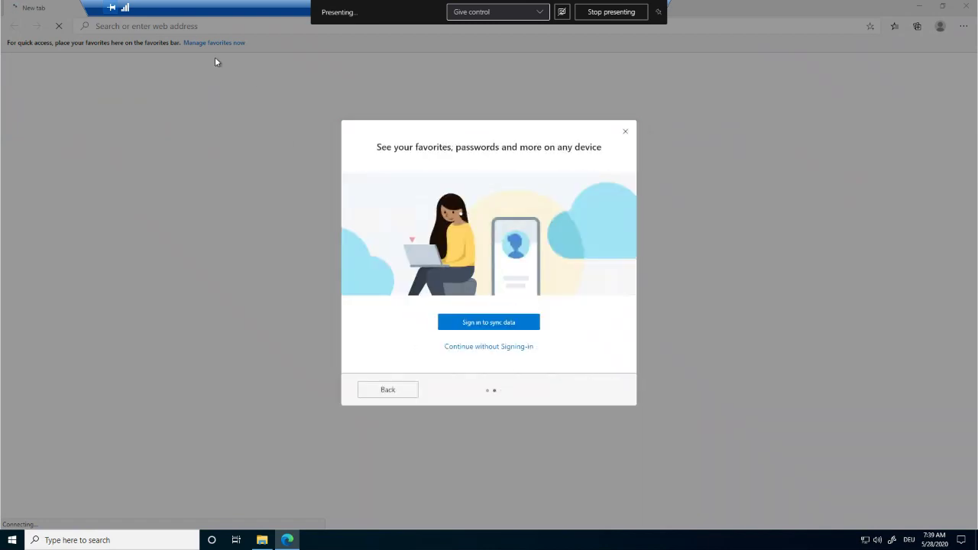
click(622, 131)
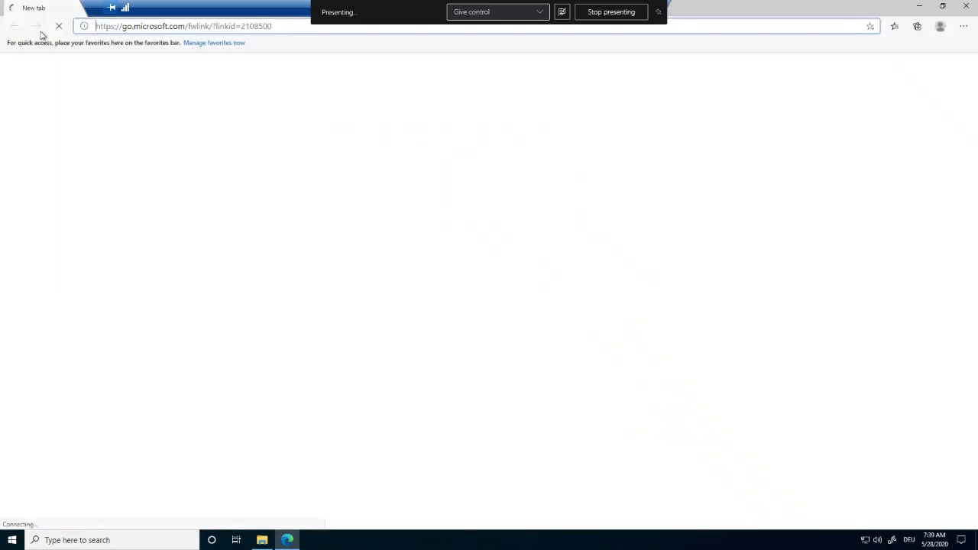
click(174, 32)
text(https://docs.microsoft.com/en-us/microsoftteams/msi-deployment)
key(Return)
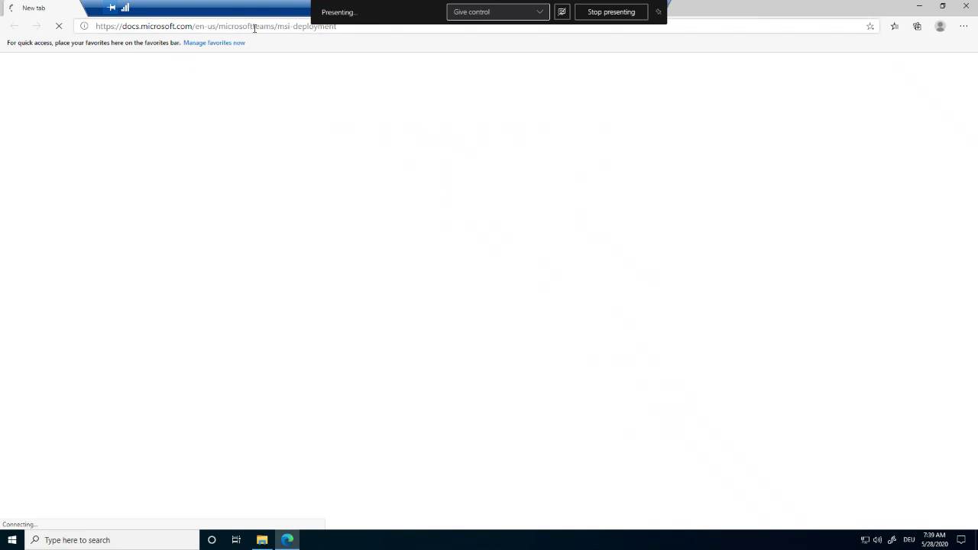
Load google.de in Edge to test the connection, then minimize the nested session.
click(255, 28)
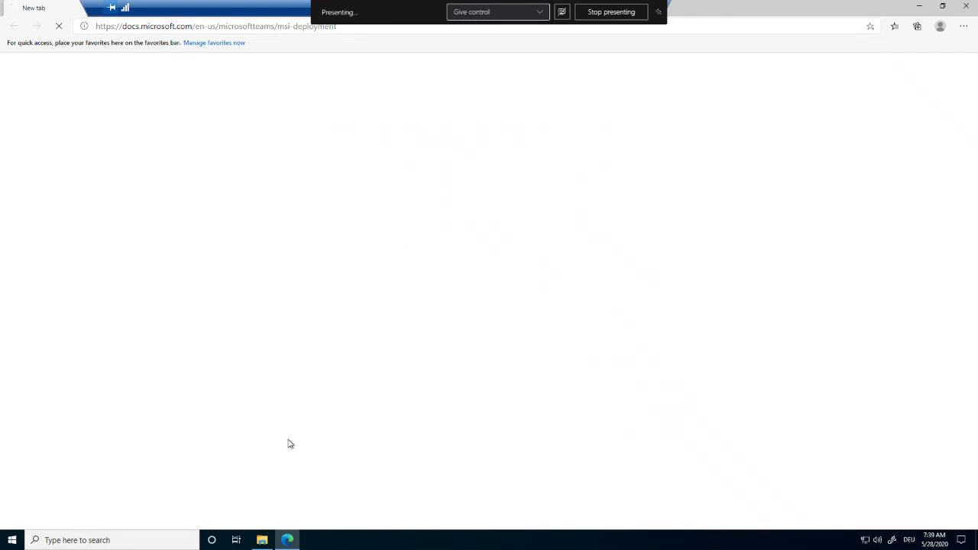
mouse_move(263, 540)
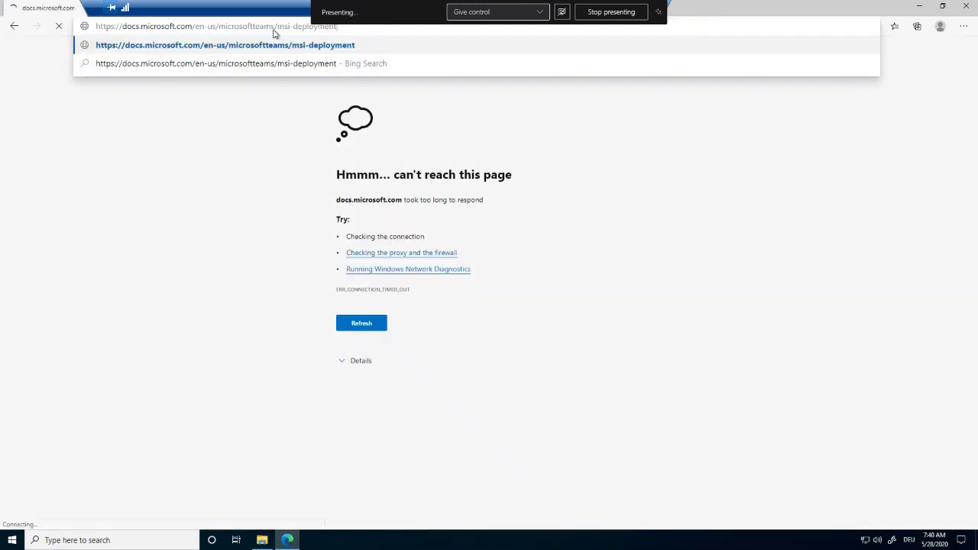
click(275, 32)
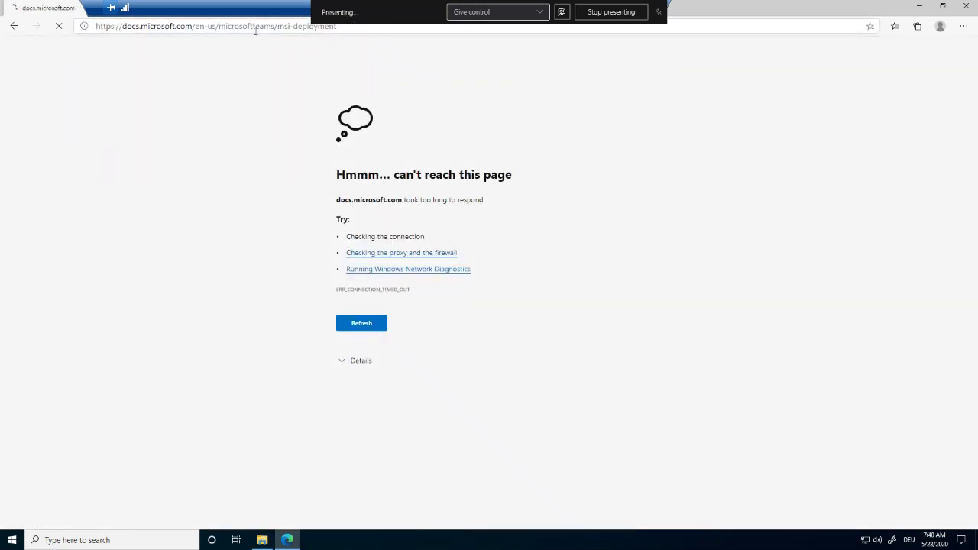
click(256, 29)
text(google.de)
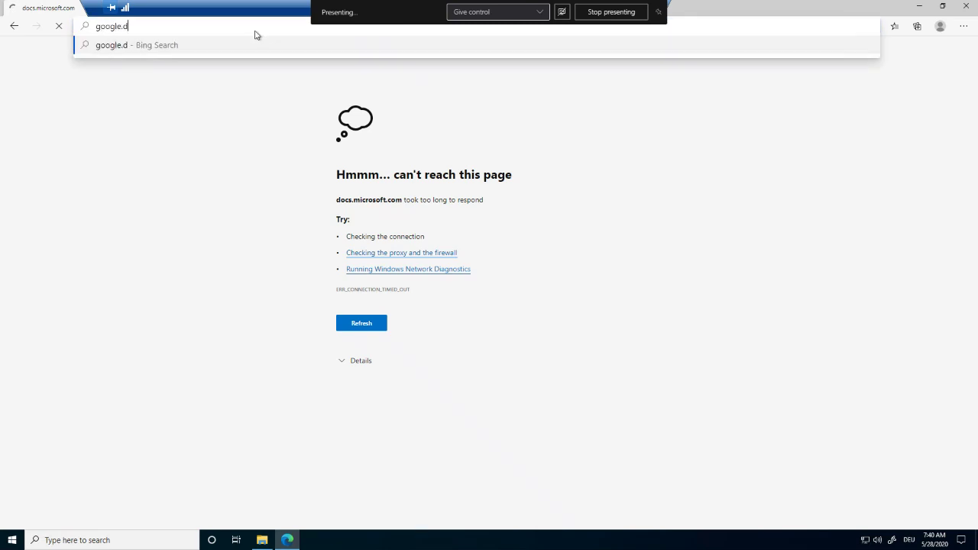
key(Return)
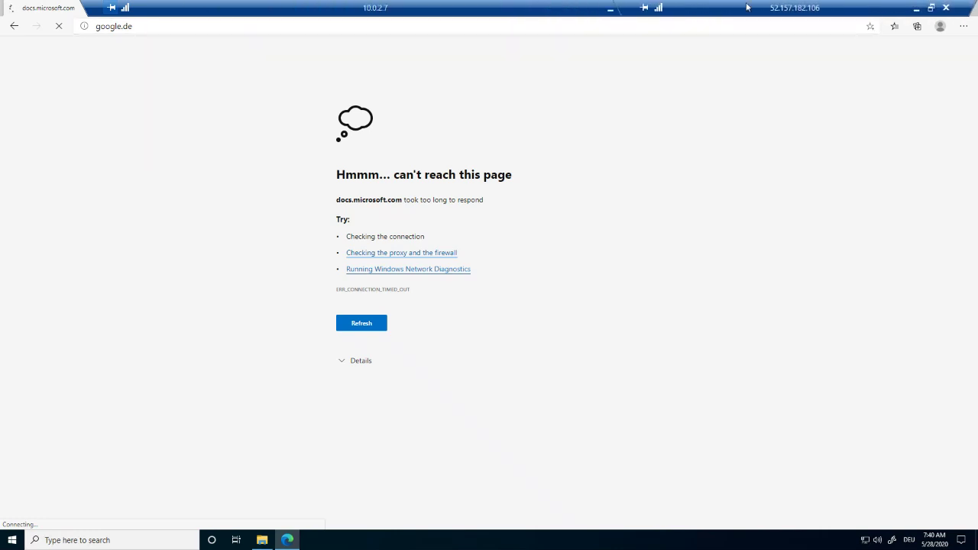
click(609, 11)
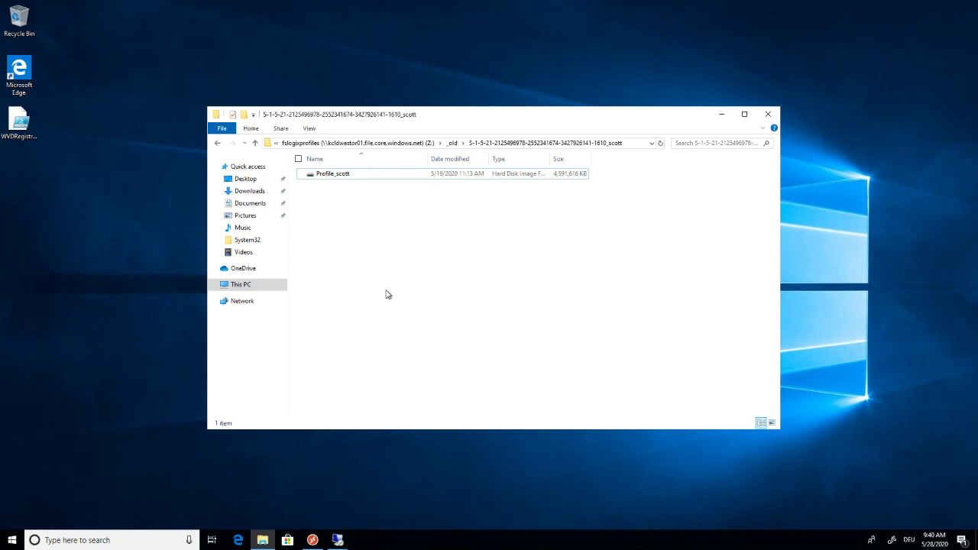
Bring the Remote Desktop client with the KCLD-WE-WVD-WS01 feed to the front.
click(354, 449)
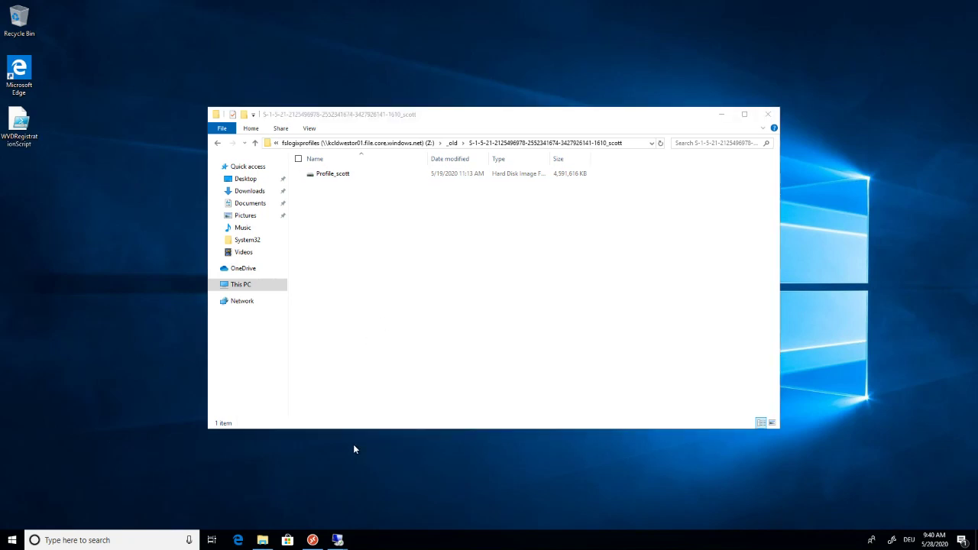
click(312, 540)
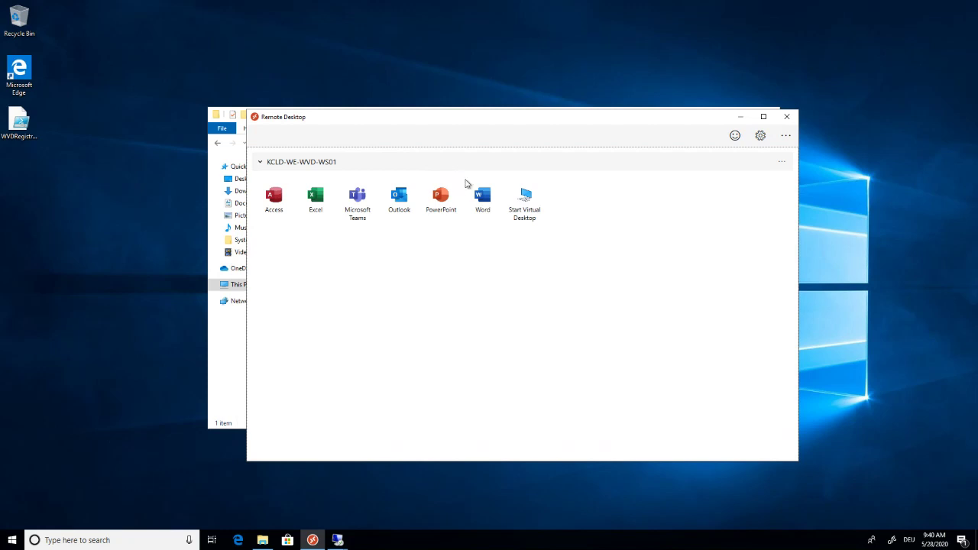
Launch Start Virtual Desktop and sign in with the account password.
click(524, 201)
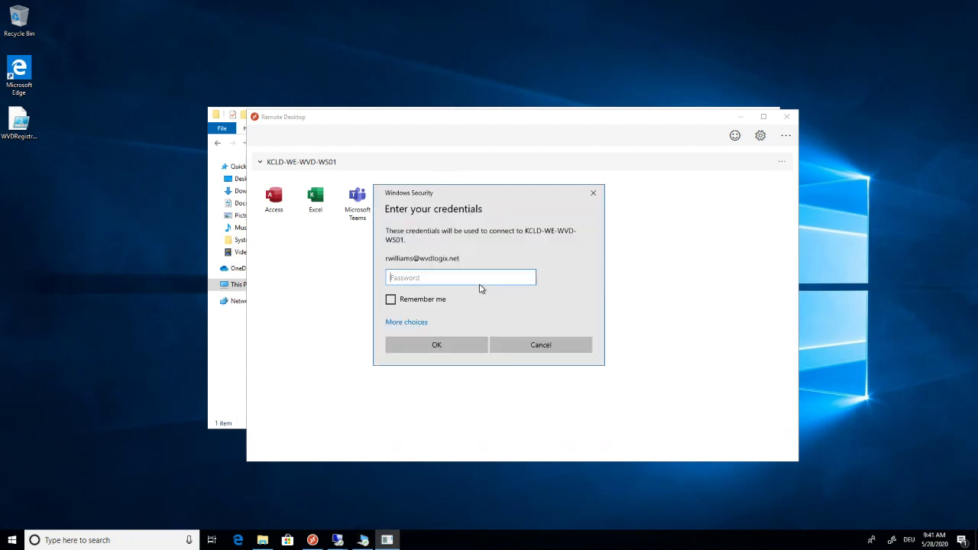
text(************)
key(Return)
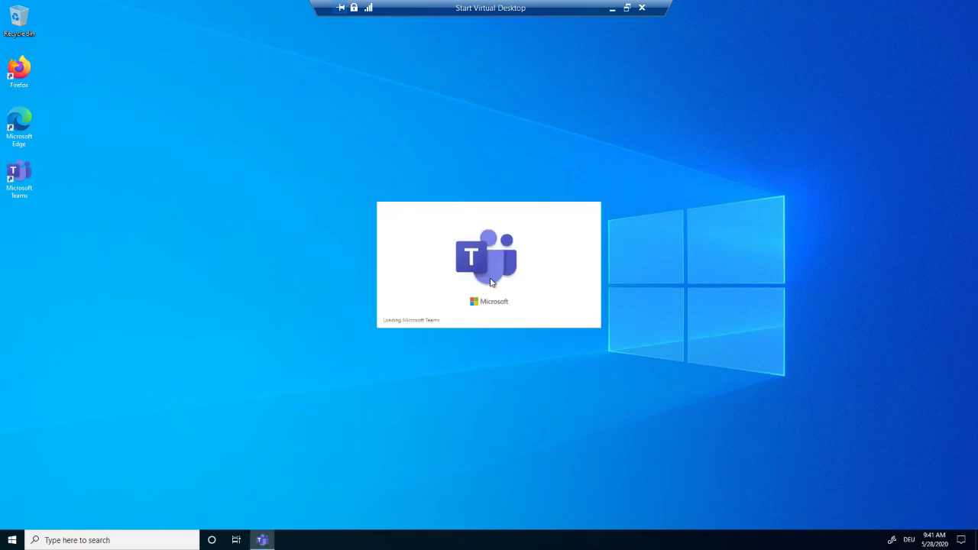
Nudge the Teams loading splash aside, then minimize the full-screen virtual desktop back to File Explorer.
drag(492, 283, 454, 264)
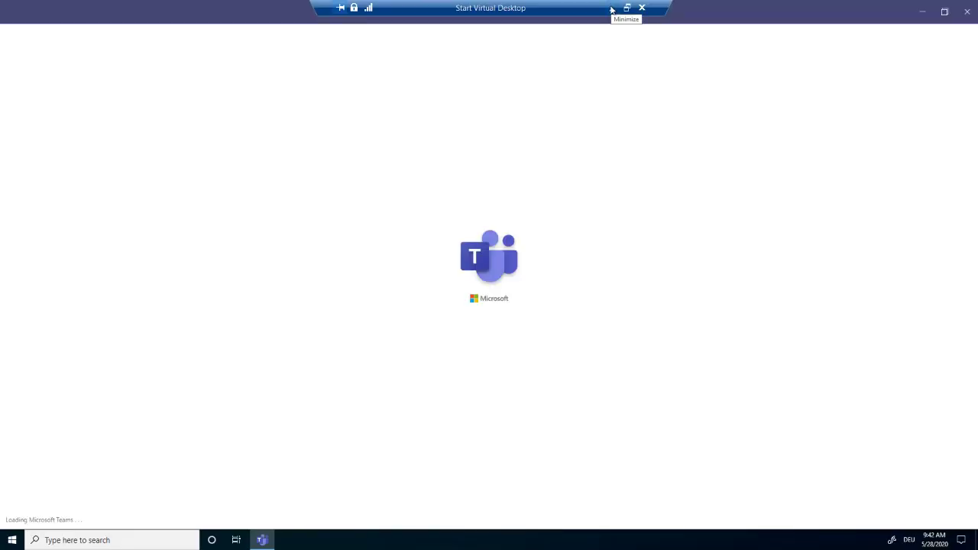
click(611, 9)
click(237, 345)
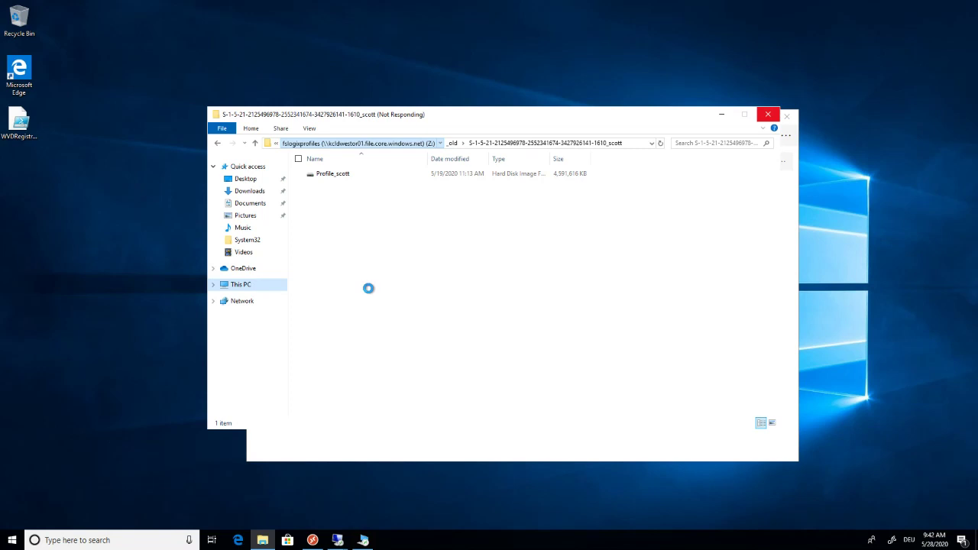
Select the new user's Profile disk on fslogixprofiles (Z:), then minimize Teams in the virtual desktop.
click(723, 115)
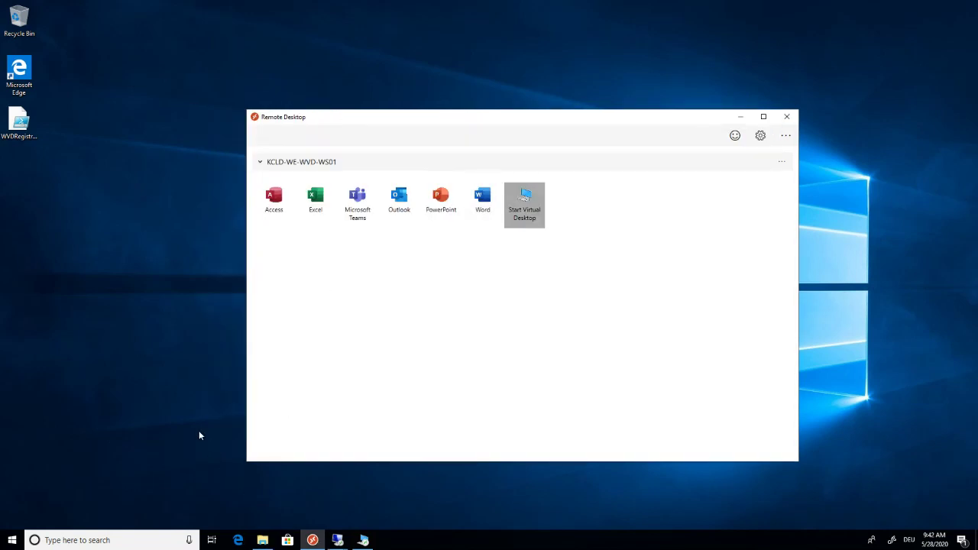
click(253, 299)
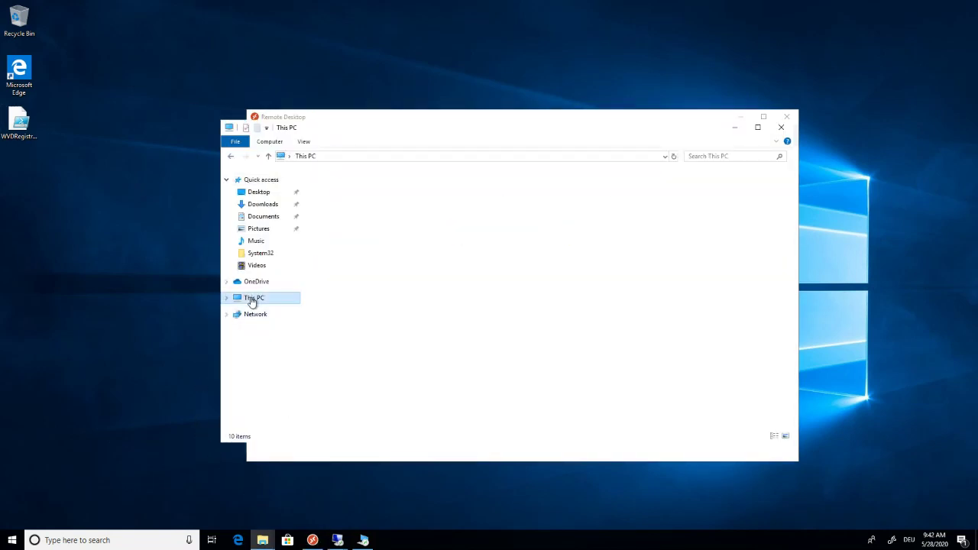
double_click(386, 346)
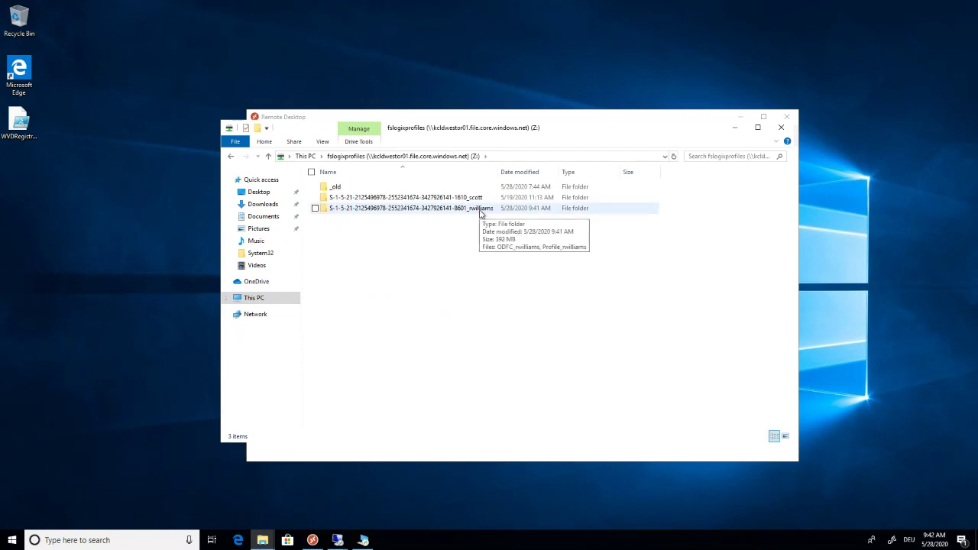
double_click(480, 214)
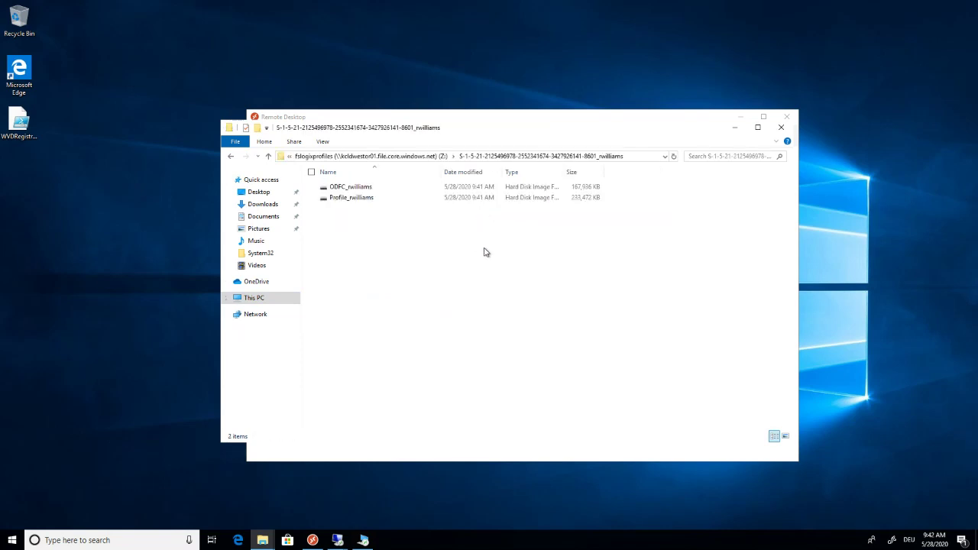
click(581, 198)
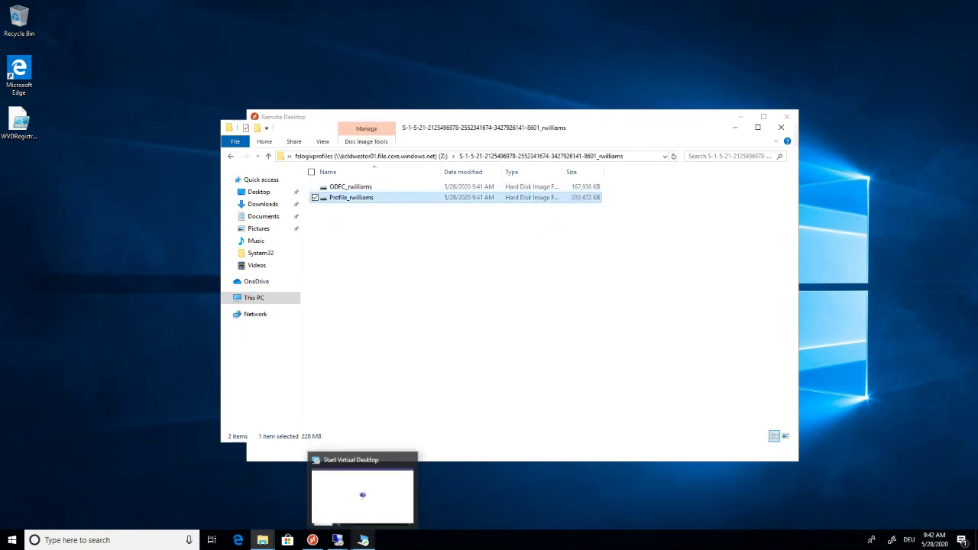
click(364, 541)
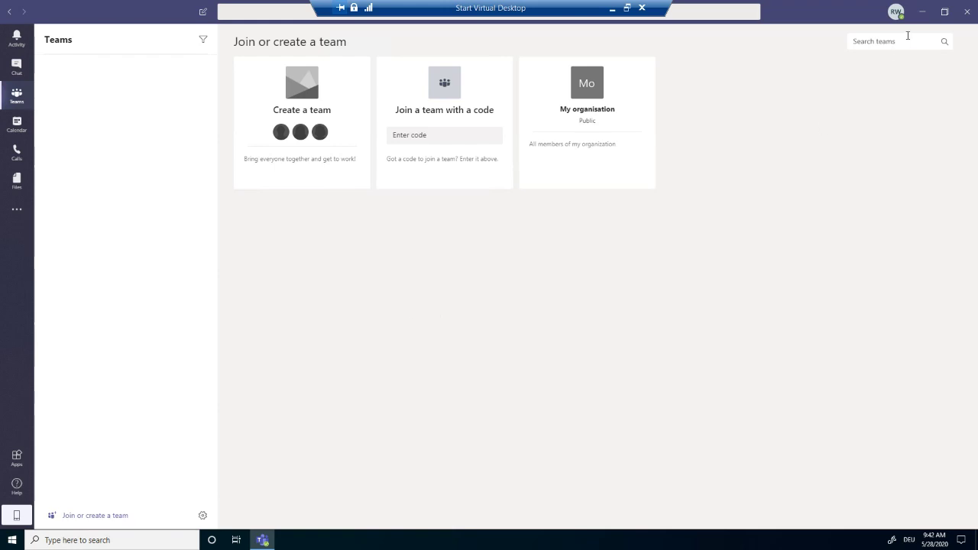
click(923, 12)
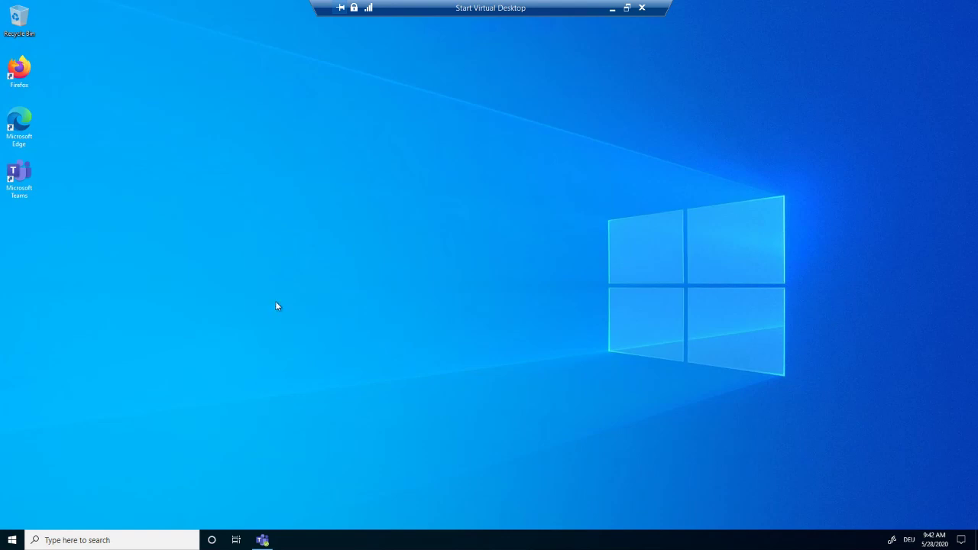
Browse to C:\Program Files (x86)\Microsoft\Teams to check the machine-wide install, then close Explorer.
key(super+e)
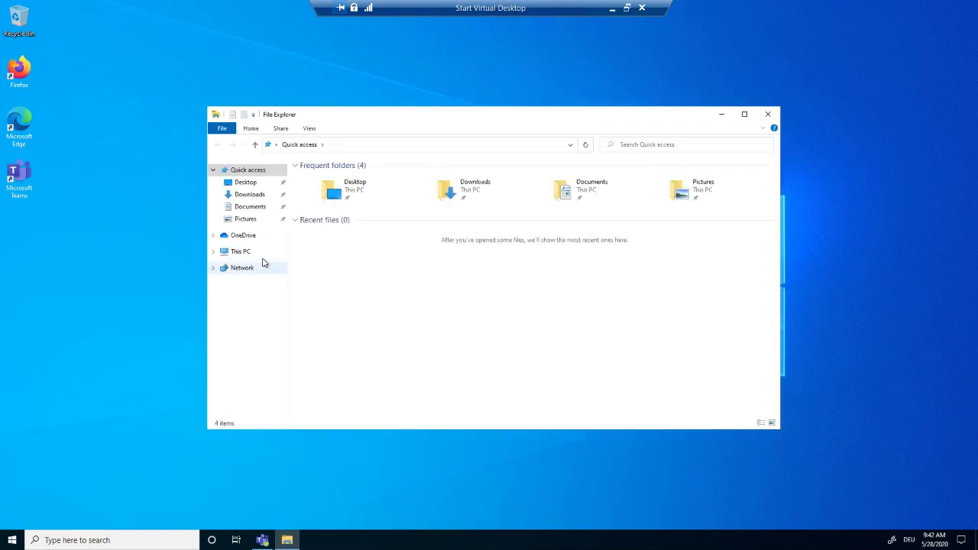
click(240, 252)
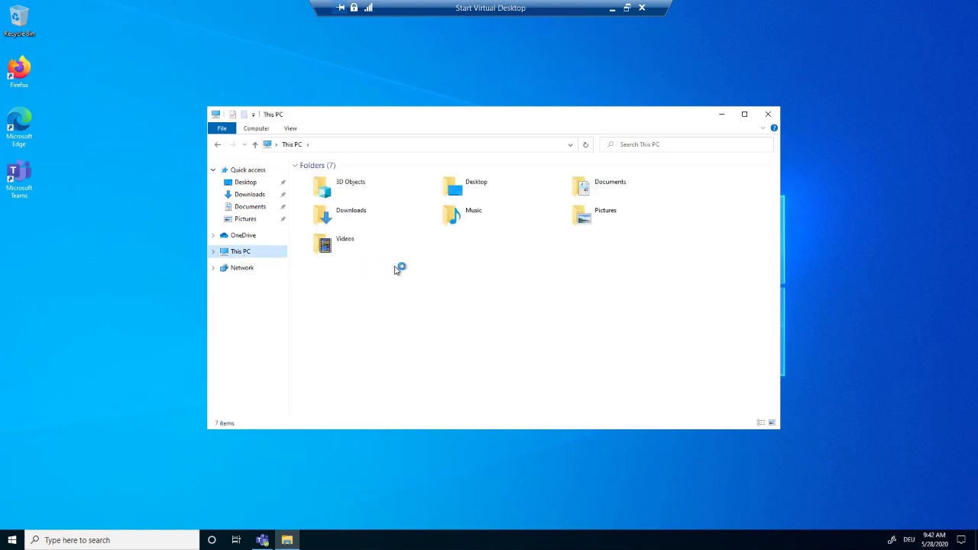
double_click(392, 286)
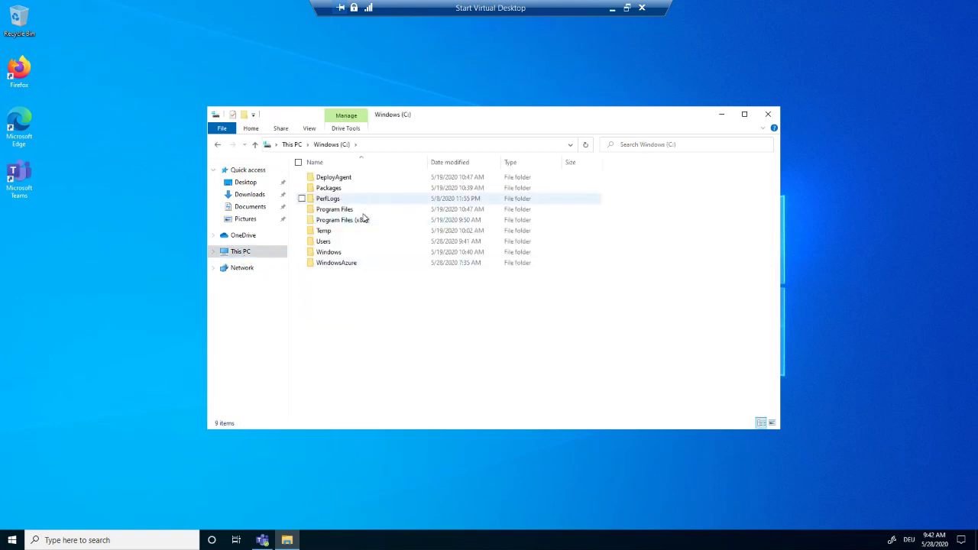
double_click(360, 224)
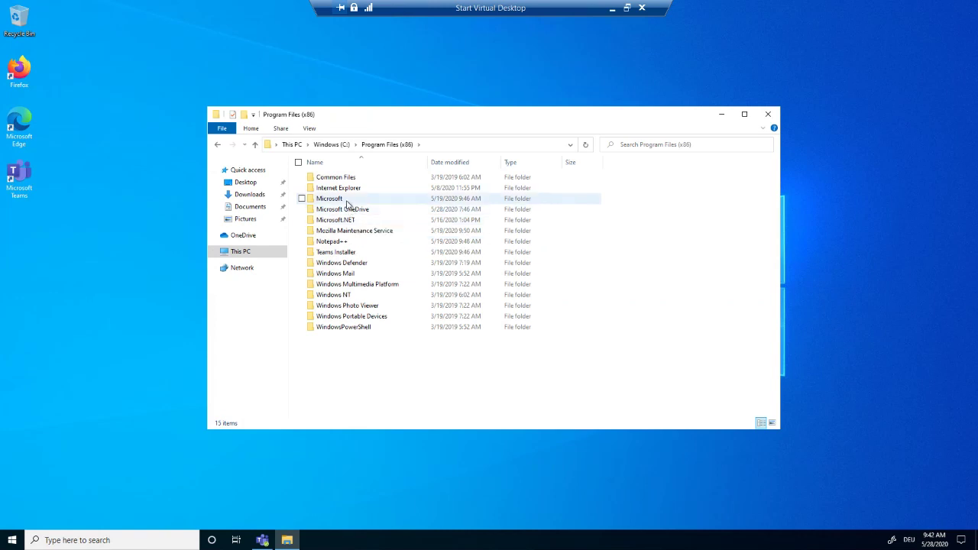
click(347, 202)
double_click(347, 200)
double_click(347, 201)
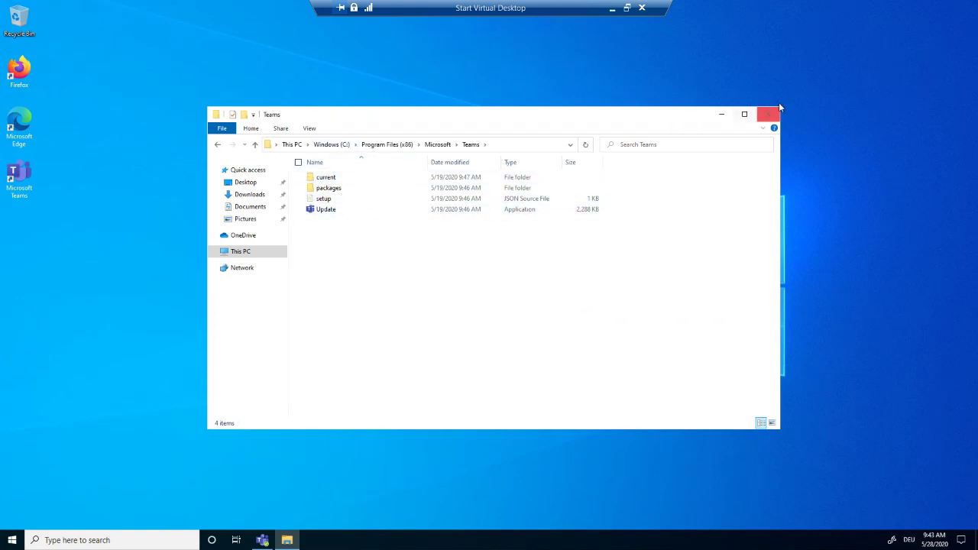
click(768, 114)
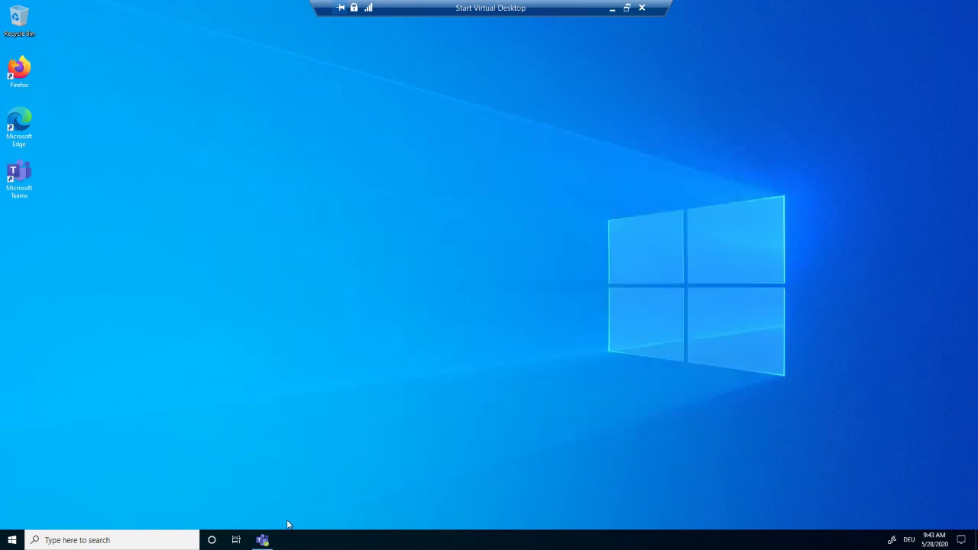
Minimize the virtual desktop and the outer remote session to reach the local Azure portal.
click(263, 540)
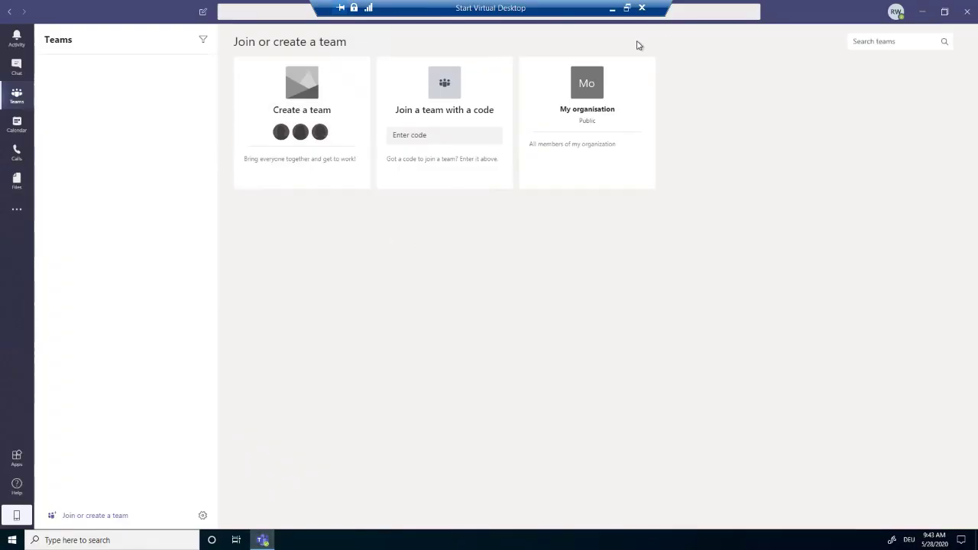
click(613, 9)
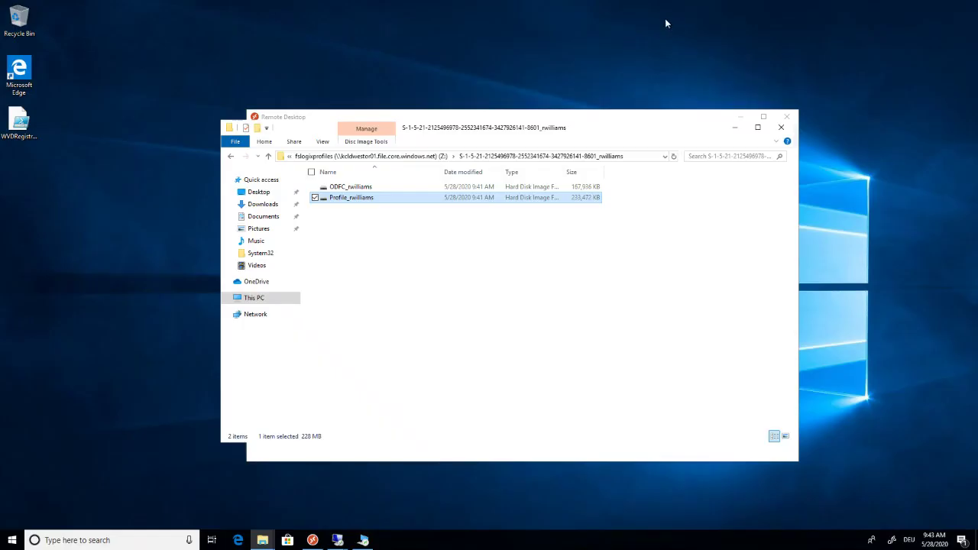
mouse_move(755, 6)
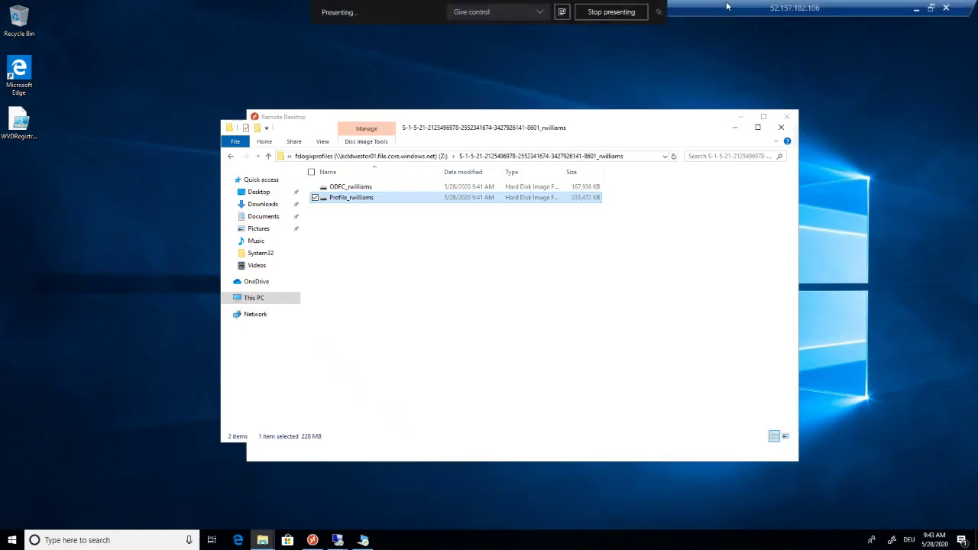
click(913, 8)
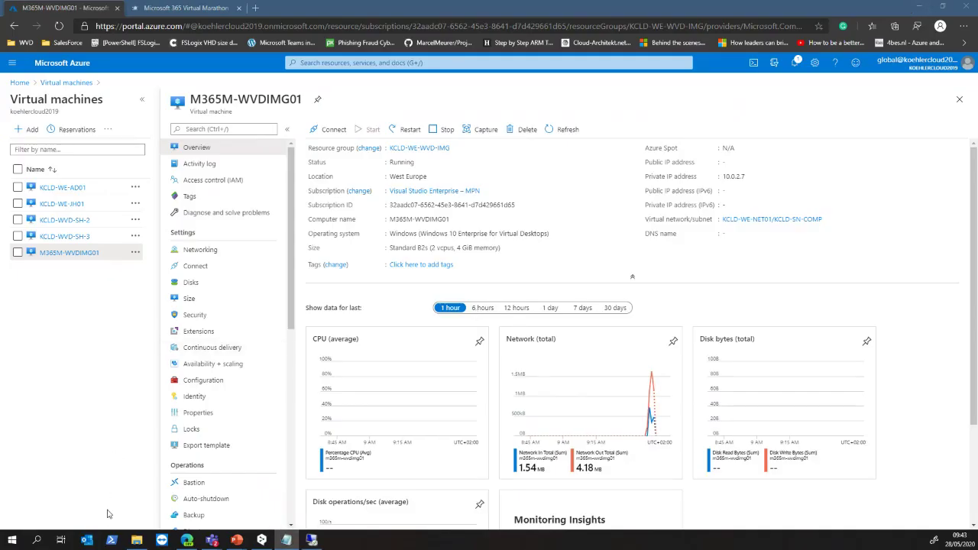
Clear the PowerShell console and run connect-azaccount.
click(111, 543)
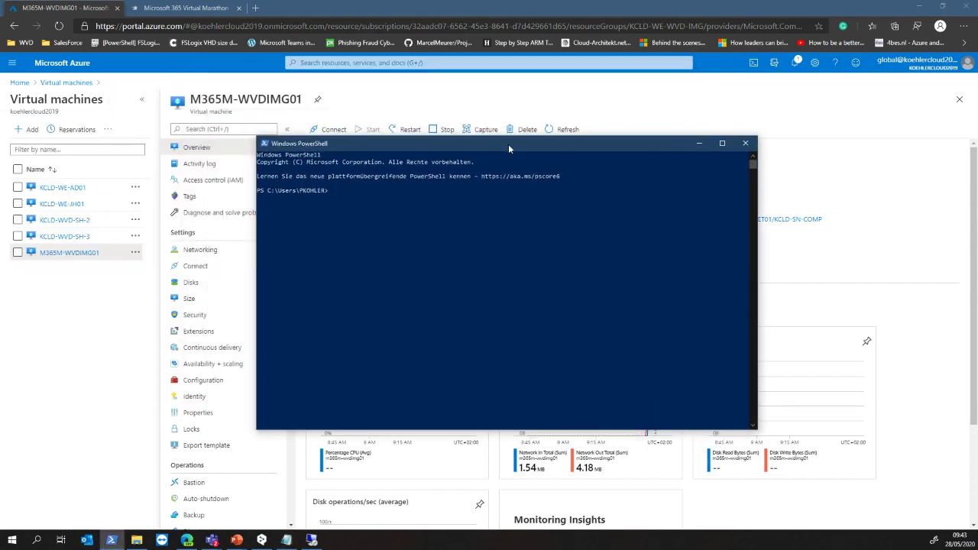
text(cls)
key(Return)
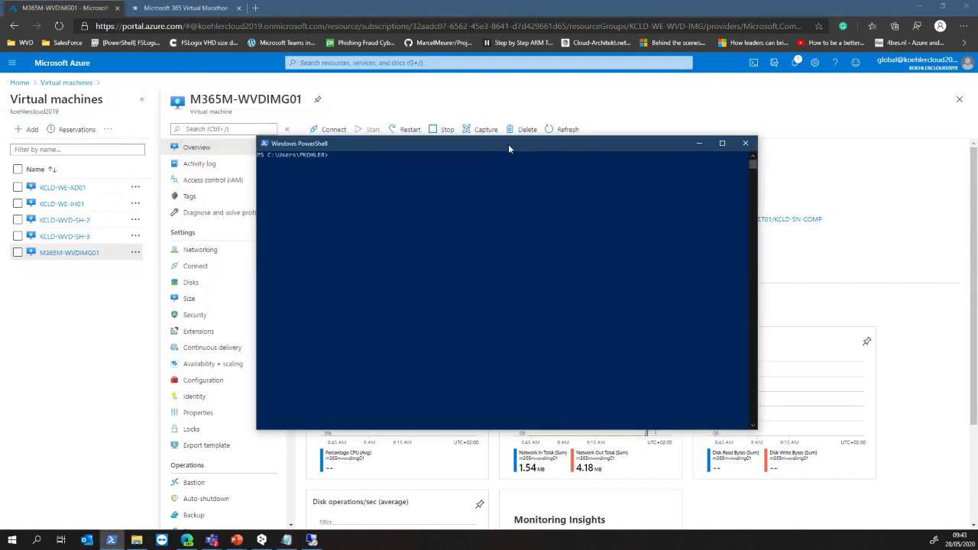
text(connect-azaccount)
key(alt+Tab)
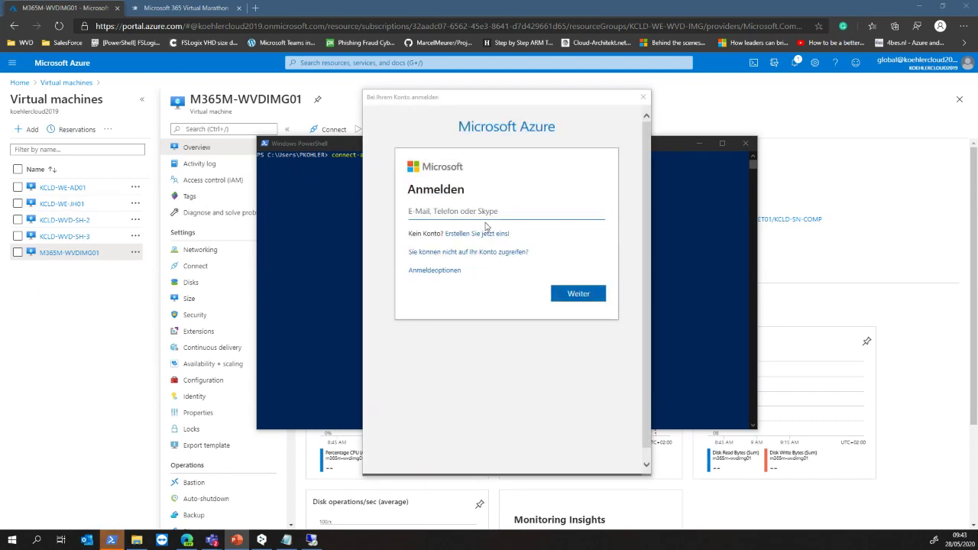
Sign in to the Azure dialog with the admin account's e-mail address and password.
click(485, 214)
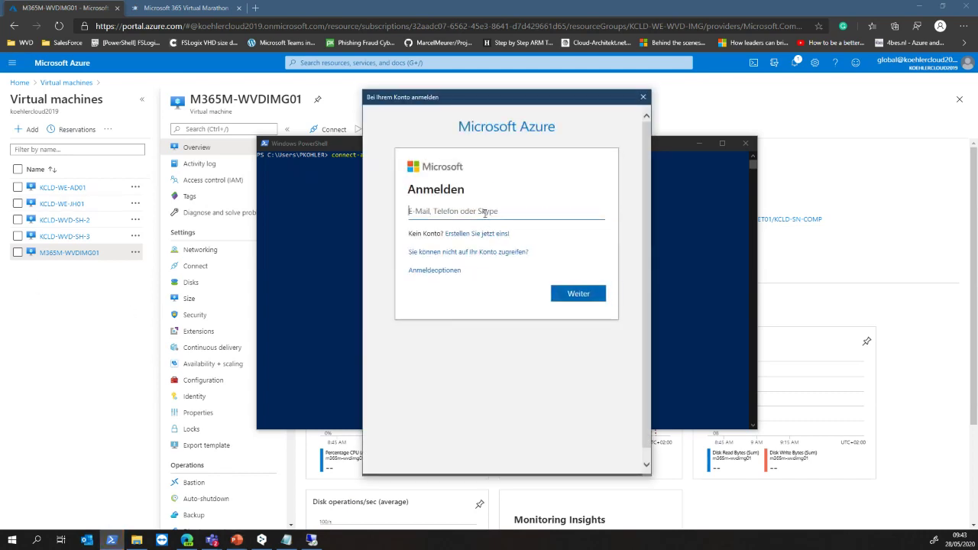
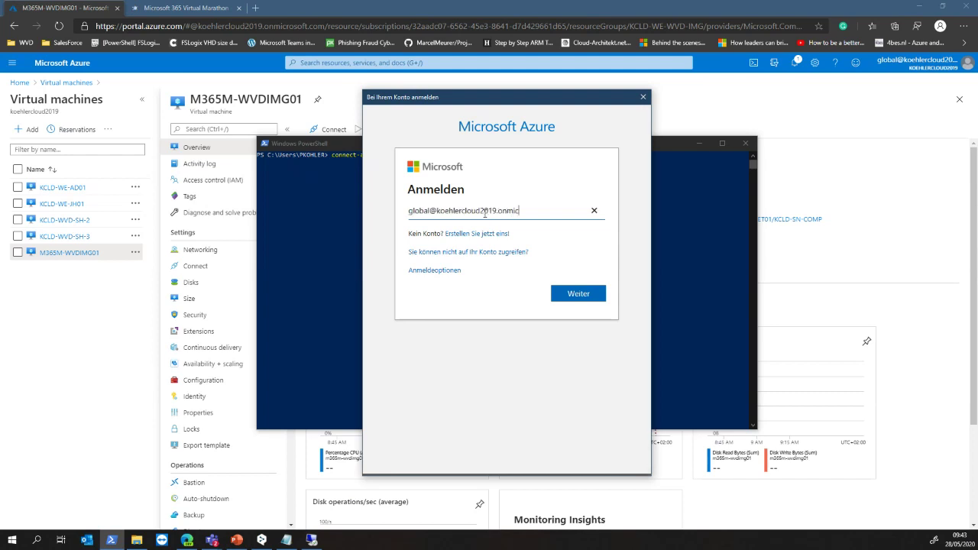
key(Return)
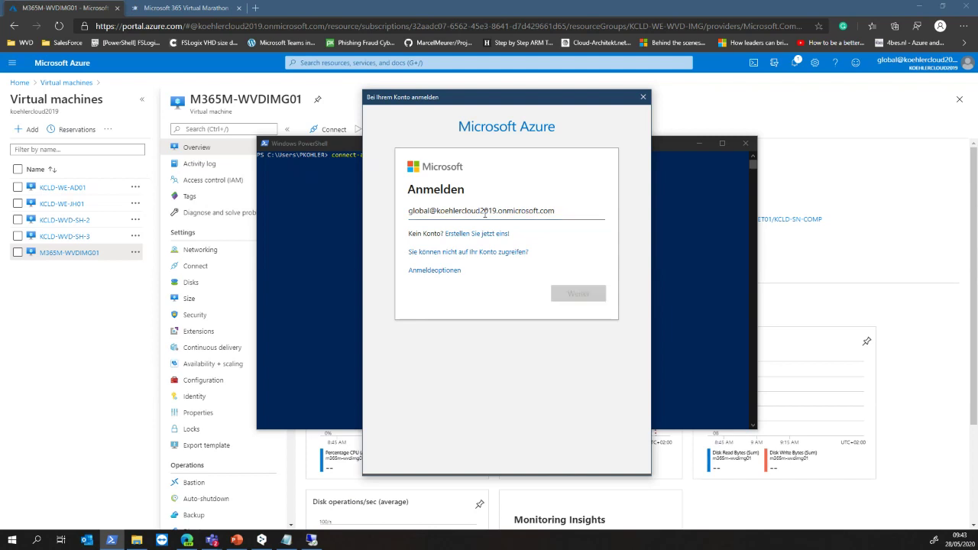
text(•••••)
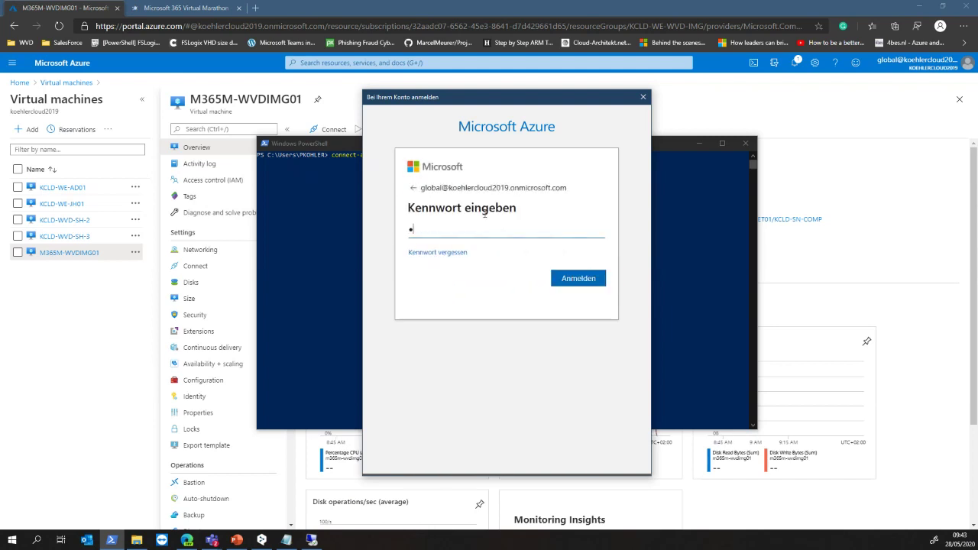
text(••••••••)
key(Return)
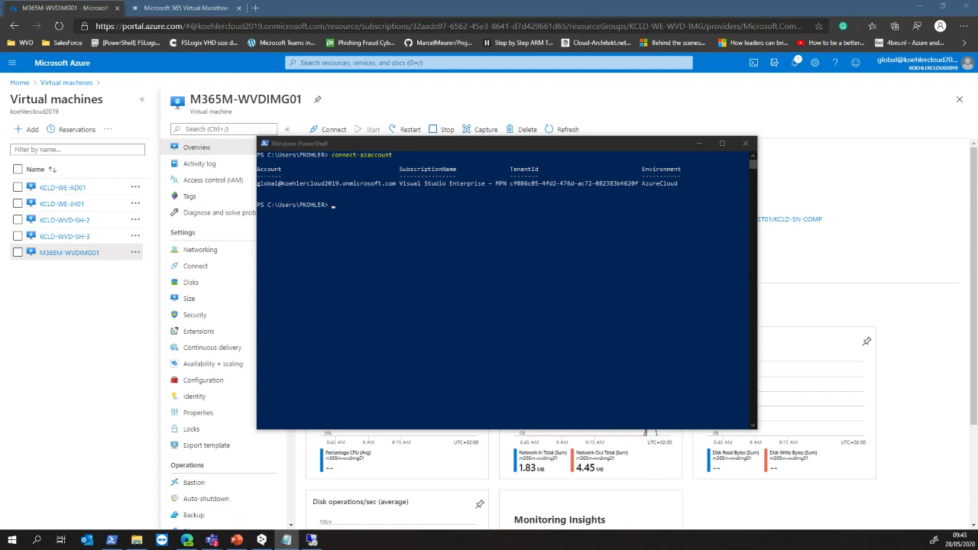
Import the Az.DesktopVirtualization module in PowerShell.
click(318, 347)
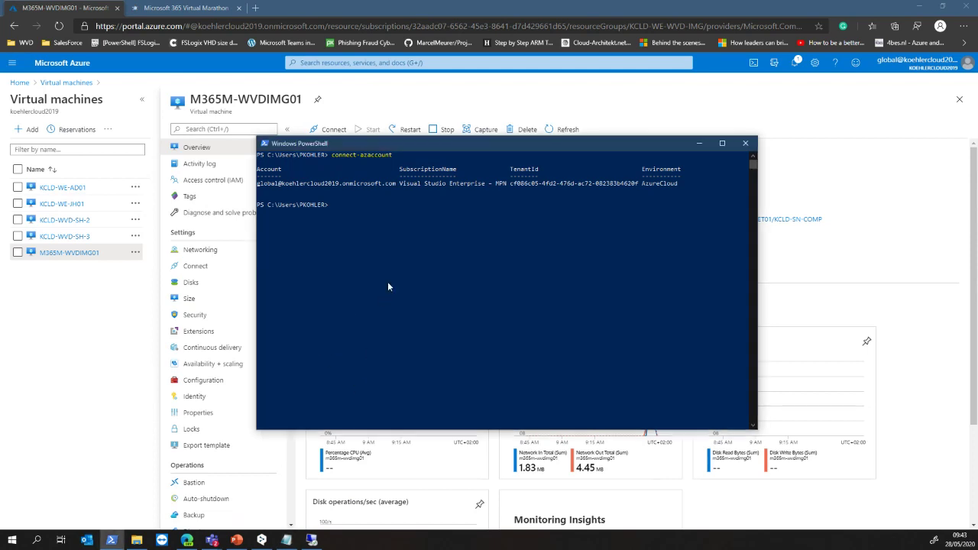
text(import-module Az.DesktopVirtualization)
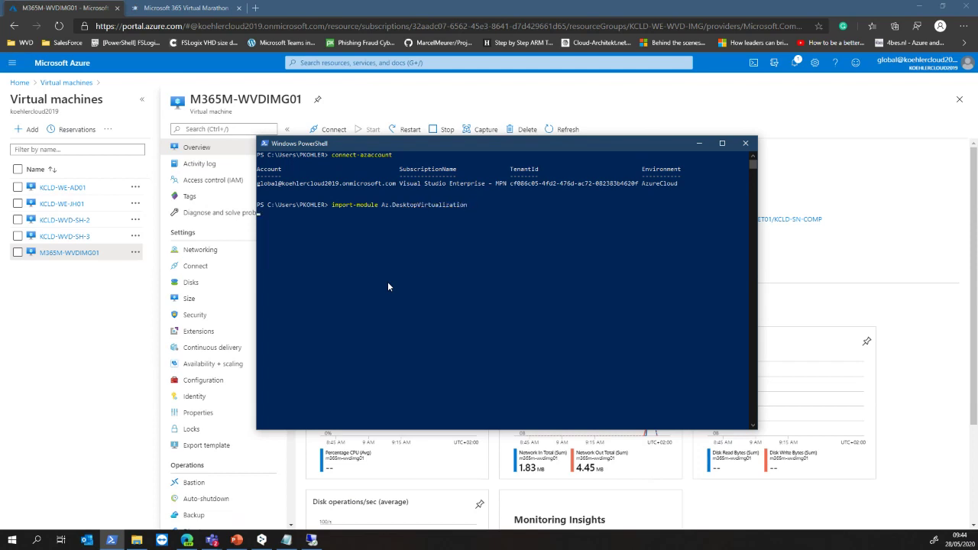
key(Return)
Run Get-AzWvdHostPool for KCLD-WVD-HPDEV piped to ft Name,RDPProperty, then clear the console.
text(Get-AzWvdHostPool -ResourceGroupName KCLD-WE-WVD-COMP -Name KCLD-WVD-HPDEV)
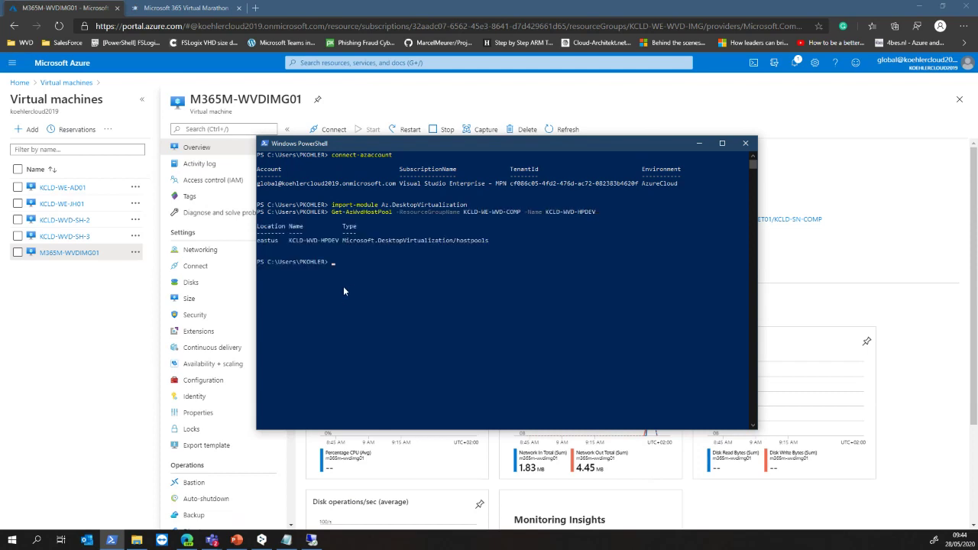
key(Up)
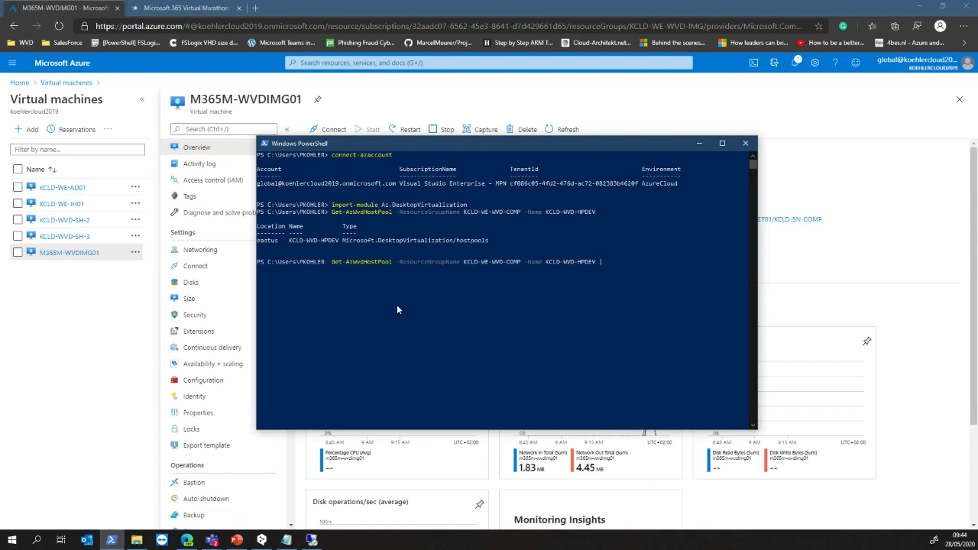
text(| ft Name,RDPProperties)
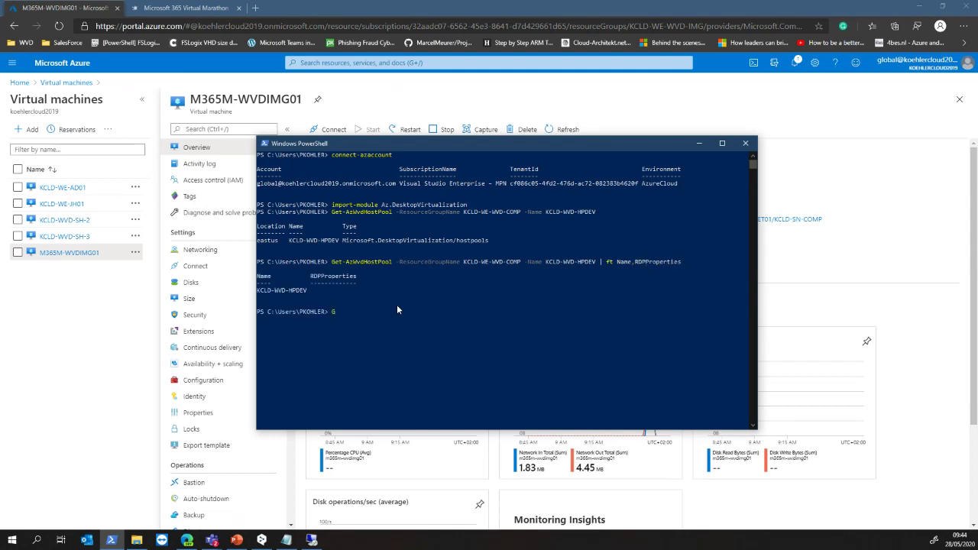
key(Up)
key(BackSpace)
key(BackSpace)
key(BackSpace)
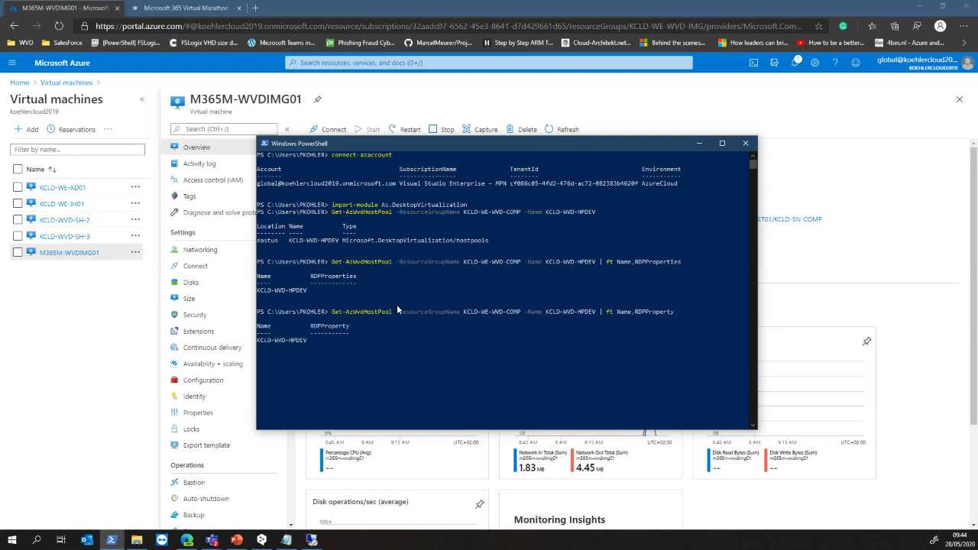
text(cls)
key(Return)
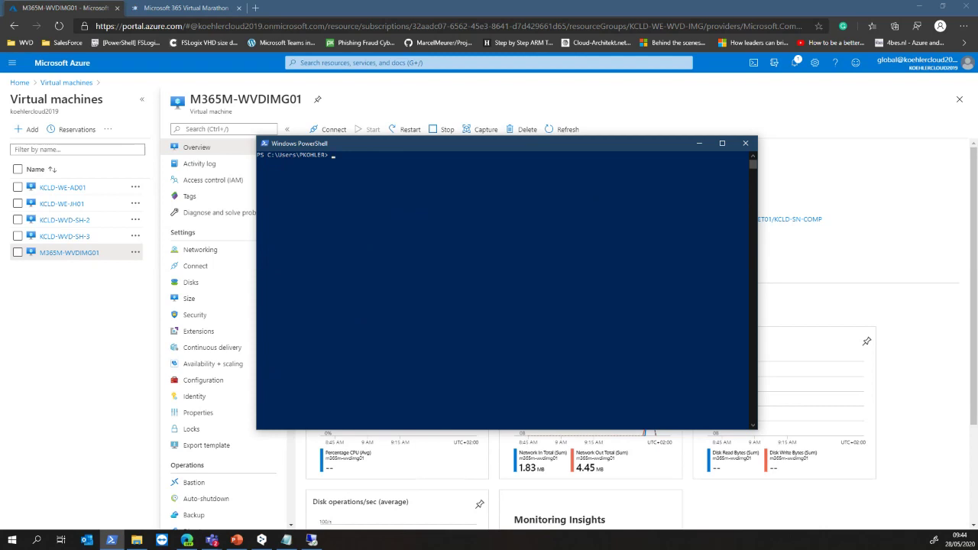
Store an $rdpproperties string enabling audio capture, audio playback, camera and clipboard redirection.
key(alt+Tab)
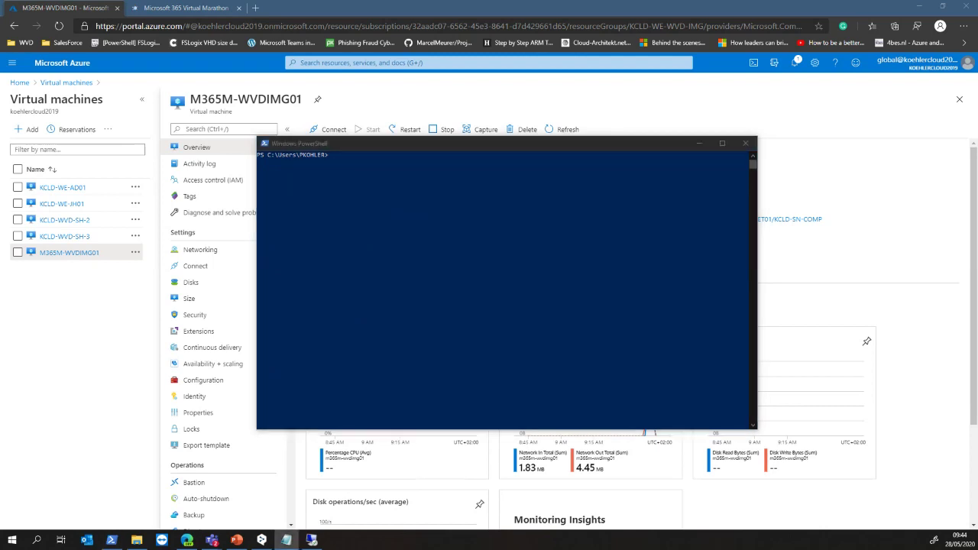
key(alt+Tab)
right_click(437, 173)
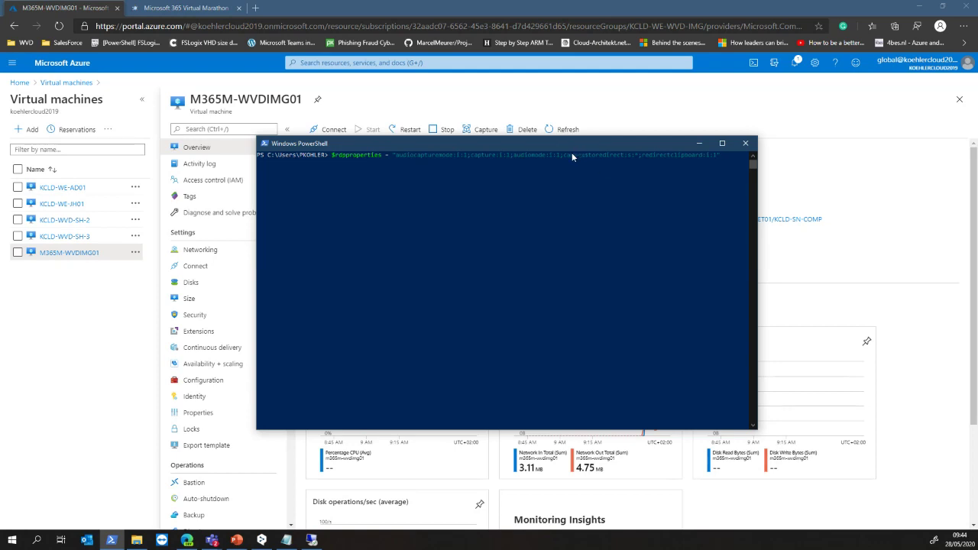
drag(571, 154, 633, 155)
click(625, 169)
key(Escape)
Try Update-AzWvdHostPool on GAASCH-WVD-RG01 / GP-WVD-HP01, then clear the failed output with cls.
key(alt+Tab)
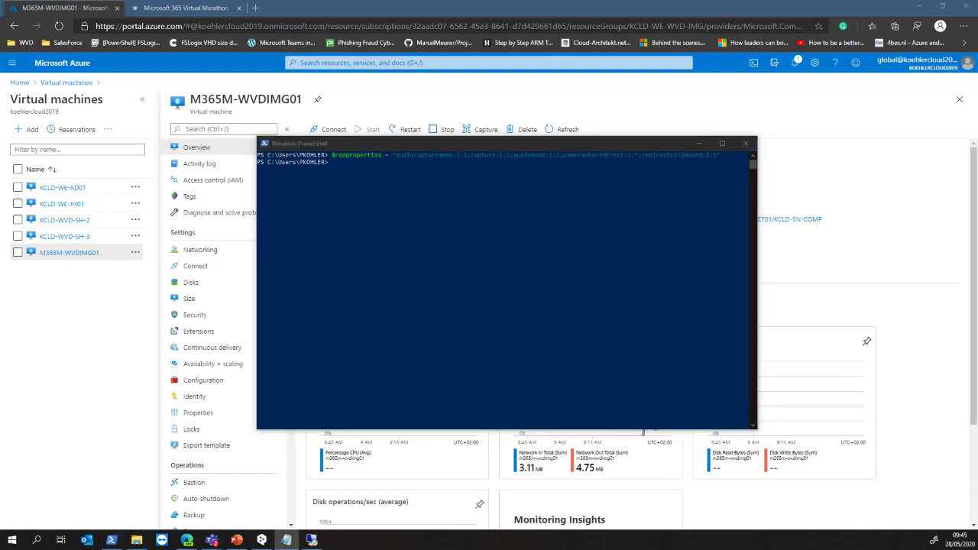
click(413, 192)
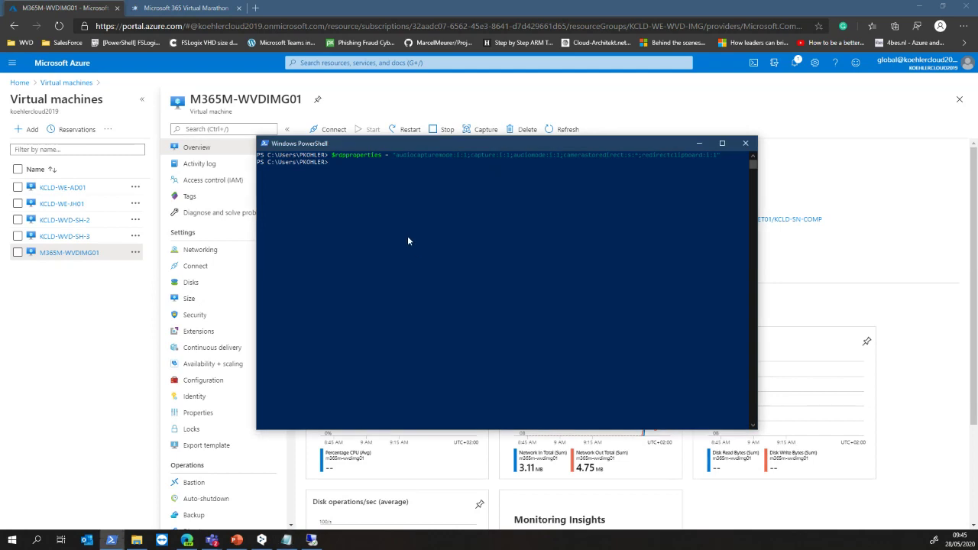
text(Update-AzWvdHostPool -ResourceGroupName GAASCH-WVD-RG01 -Name GP-WVD-HP01 -CustomRdpProperty $rdpproperties)
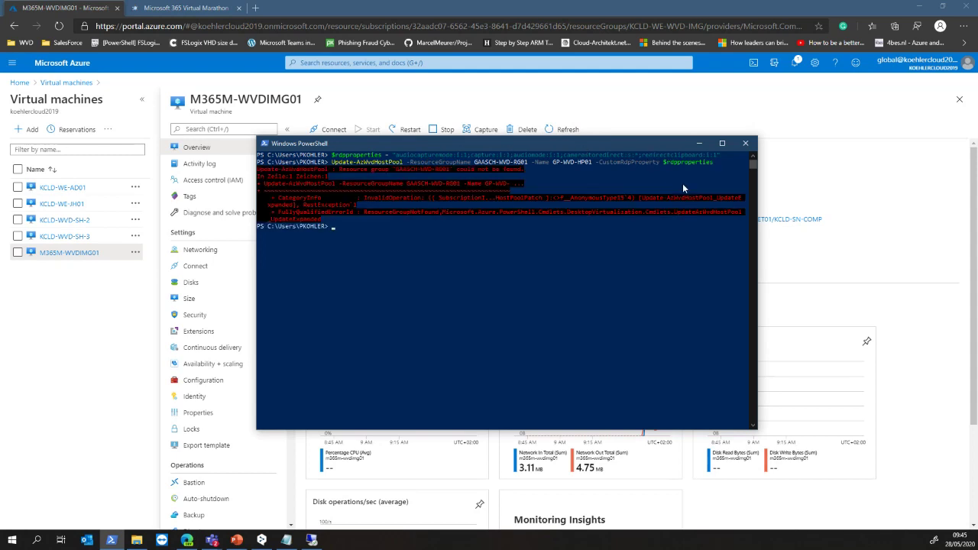
text(cls)
key(Return)
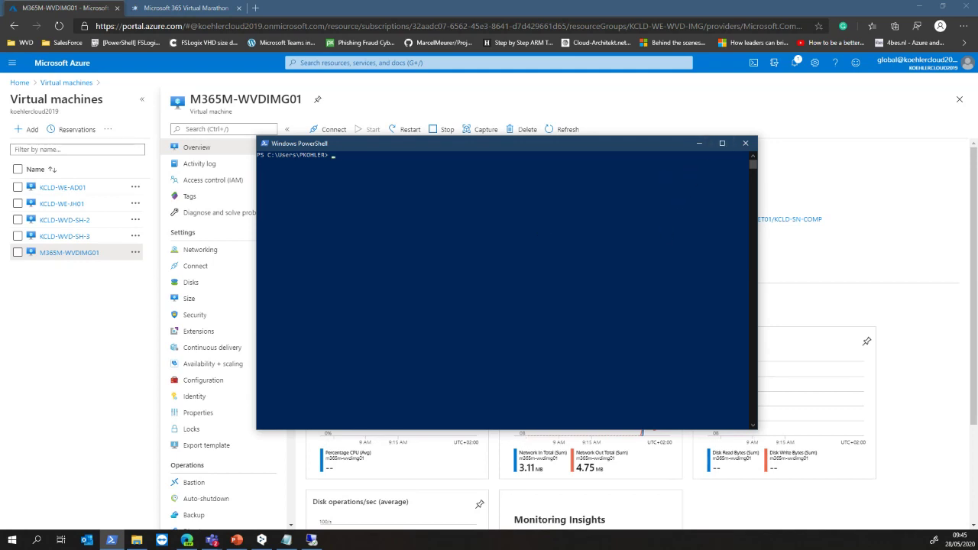
Run Update-AzWvdHostPool applying $rdpproperties to KCLD-WVD-HPDEV in resource group KCLD-WE-WVD-COMP.
key(alt+Tab)
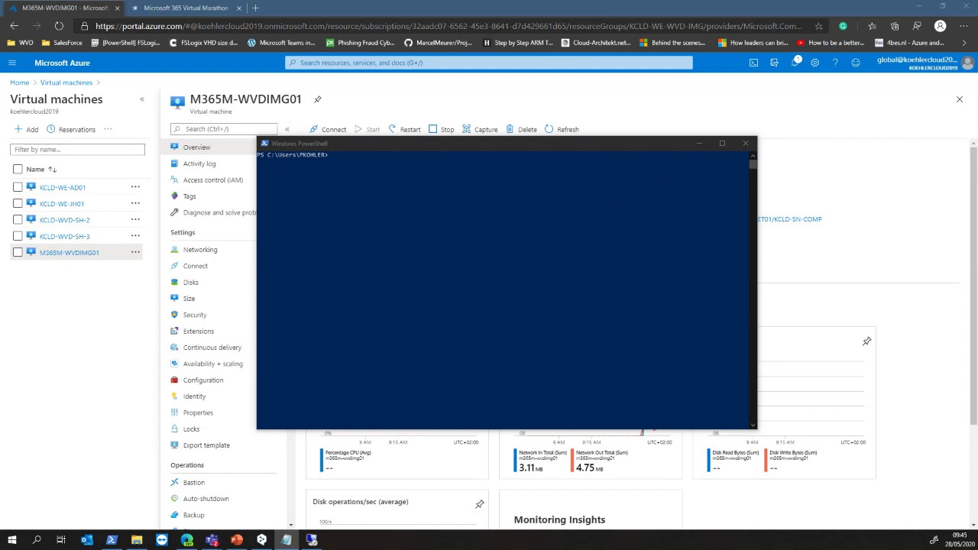
click(366, 178)
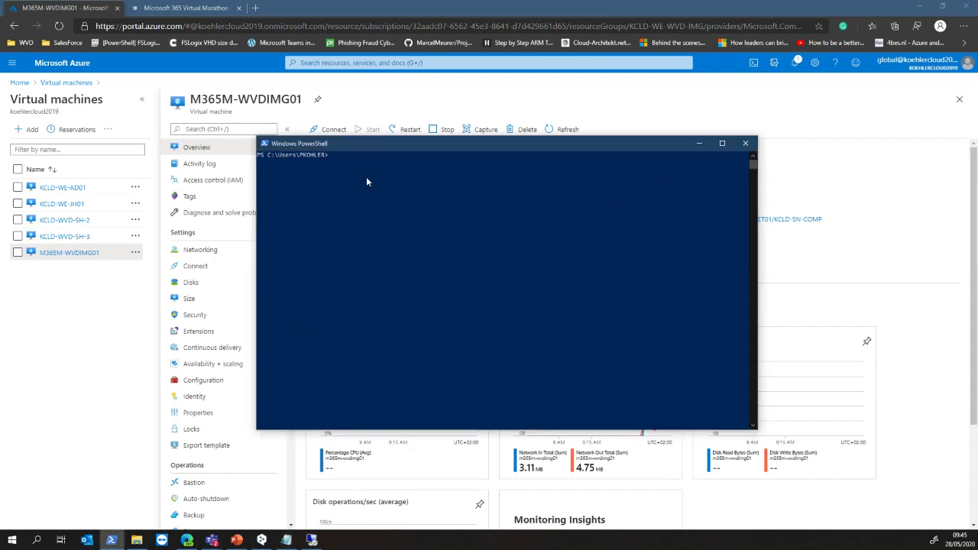
right_click(366, 179)
key(Return)
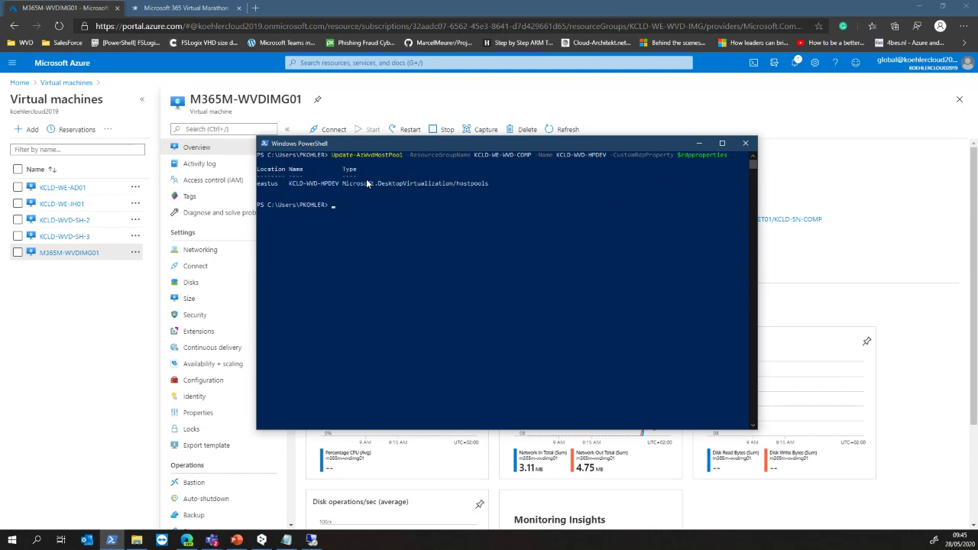
key(alt+Tab)
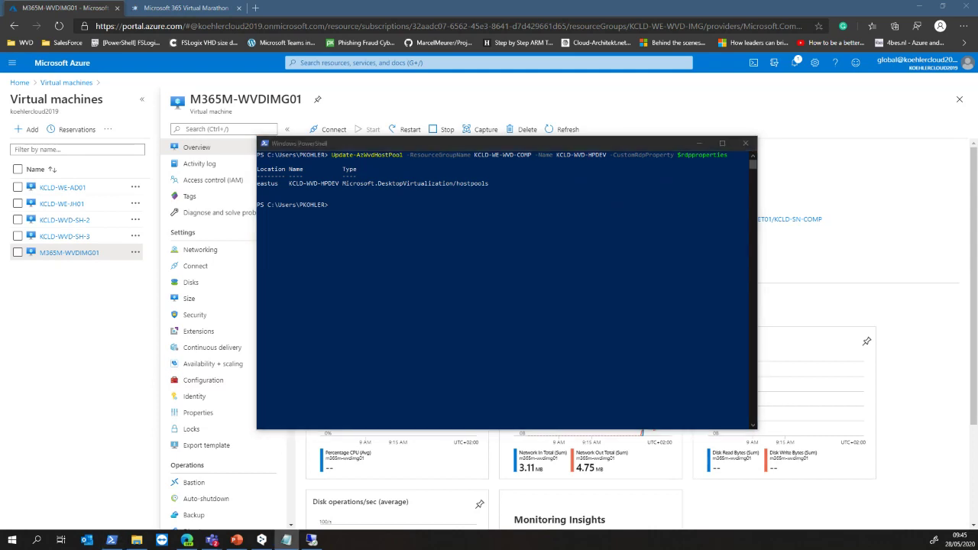
Load the Supported RDP file settings docs page in a new tab and scroll through its tables.
click(217, 7)
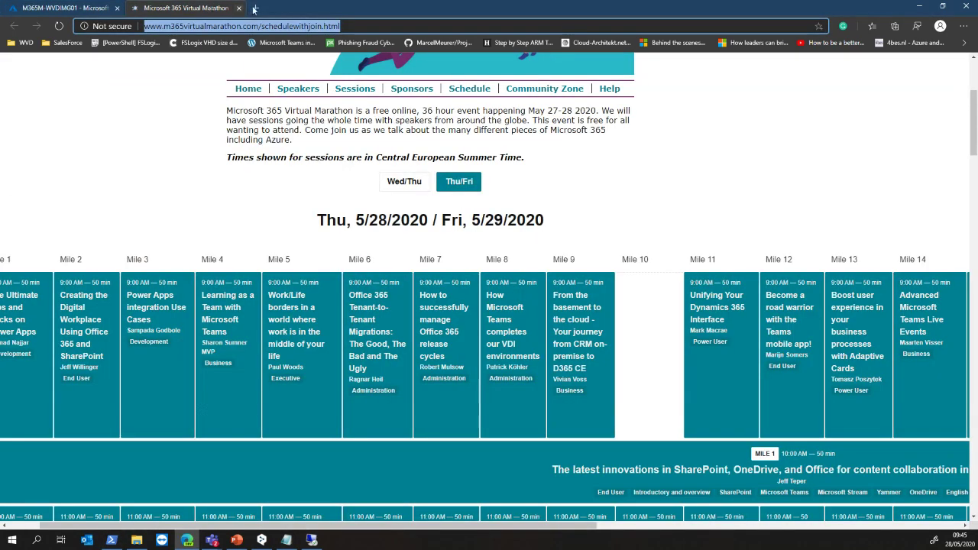
click(255, 7)
text(https://docs.microsoft.com/en-us/windows-server/remote/remote-desktop-services/clients/rdp-files?context=/azure/virtual-desktop/context/context)
key(Return)
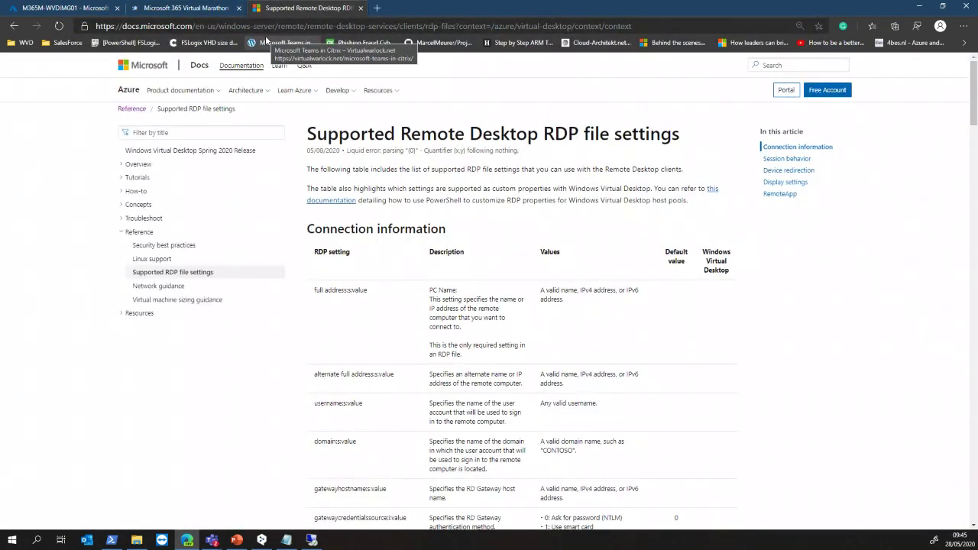
scroll(387, 304, down, 2)
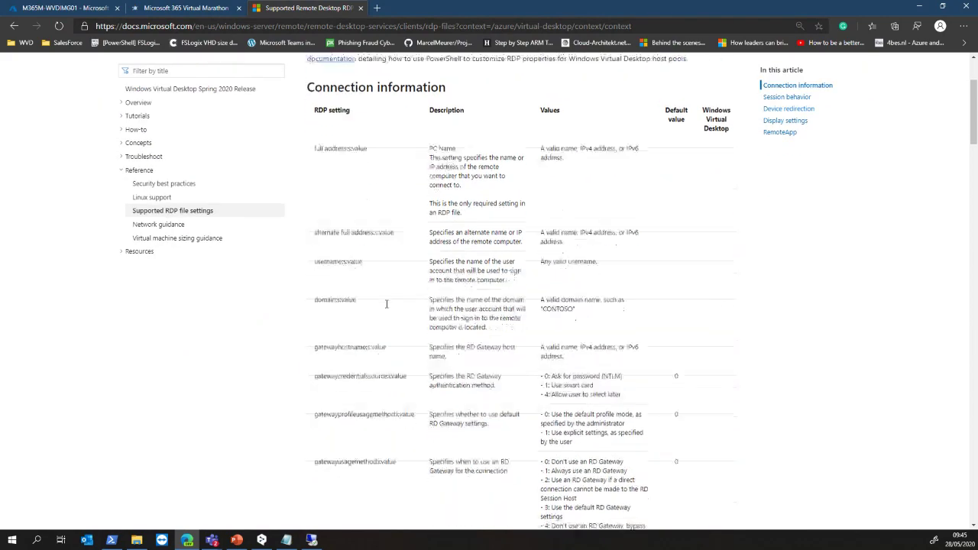
scroll(386, 304, down, 10)
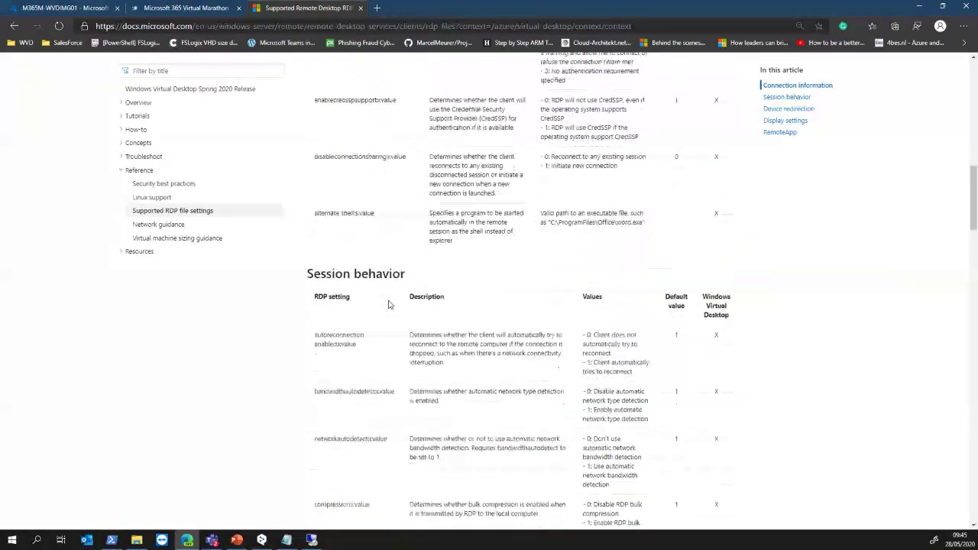
scroll(388, 304, down, 10)
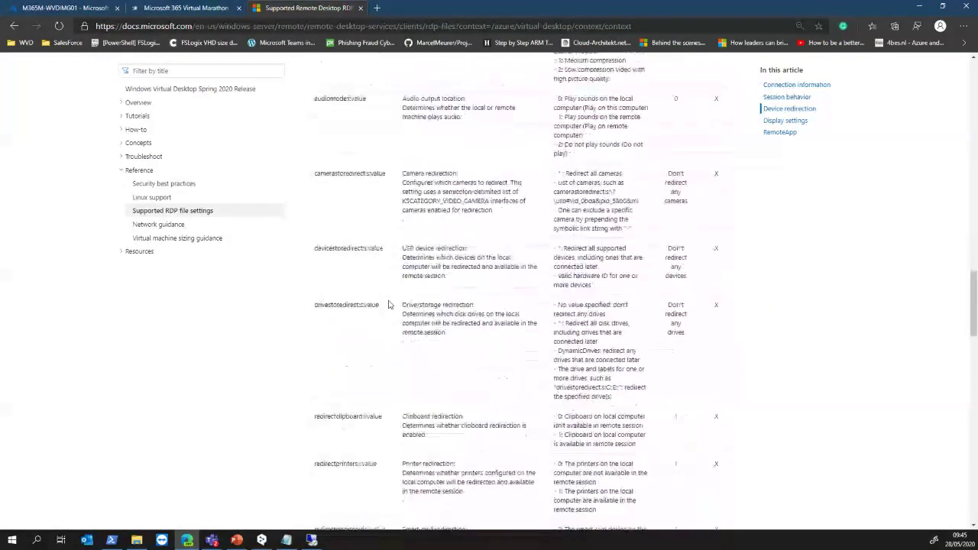
scroll(388, 304, down, 10)
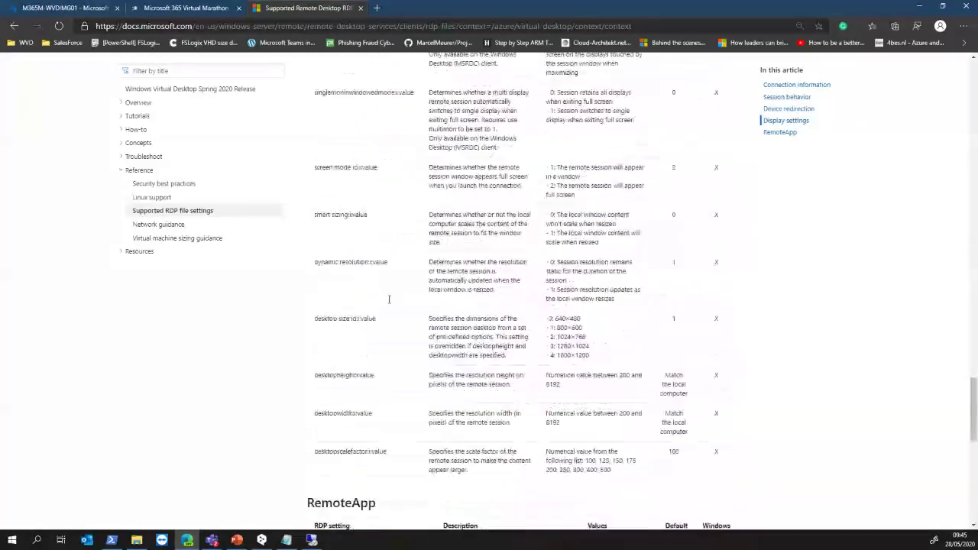
scroll(388, 302, down, 3)
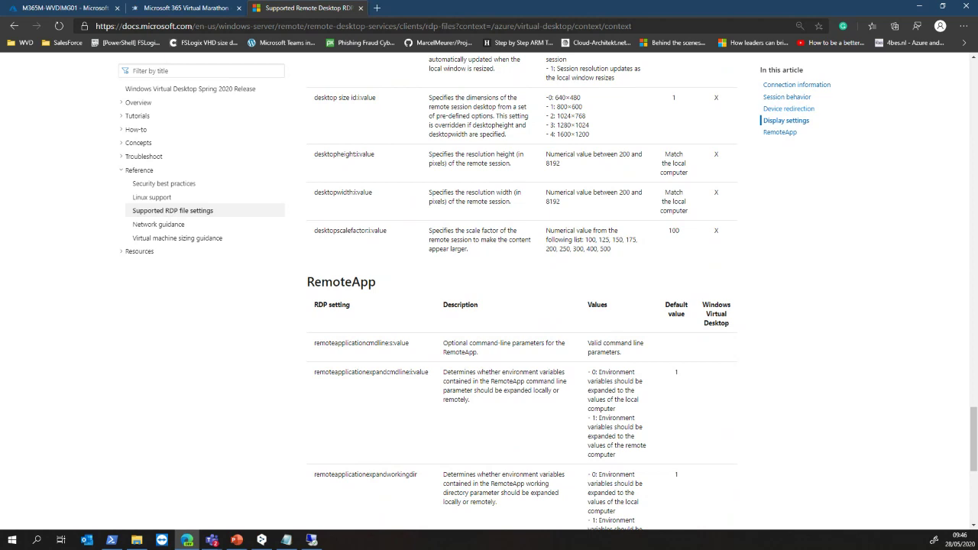
Stop sharing the screen in the Teams meeting.
key(alt+Tab)
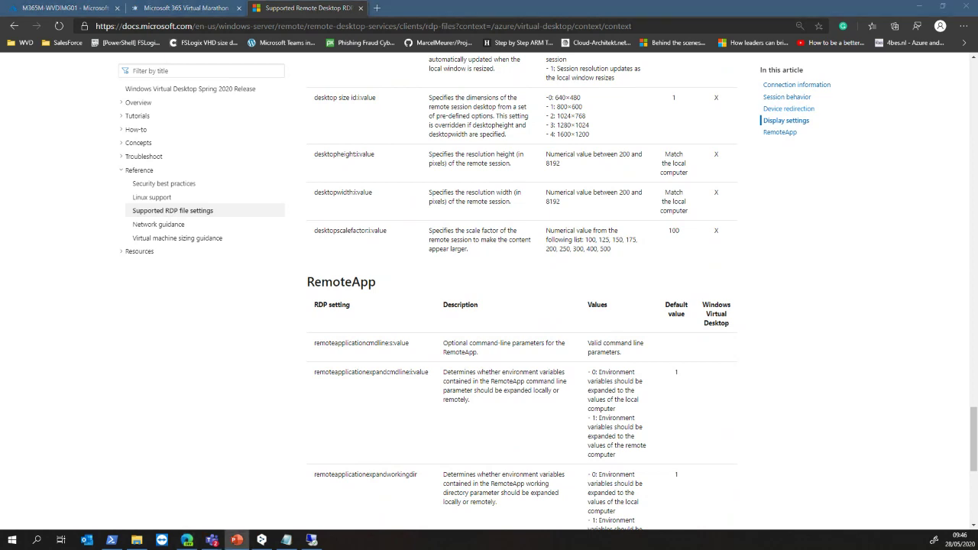
key(alt+Tab)
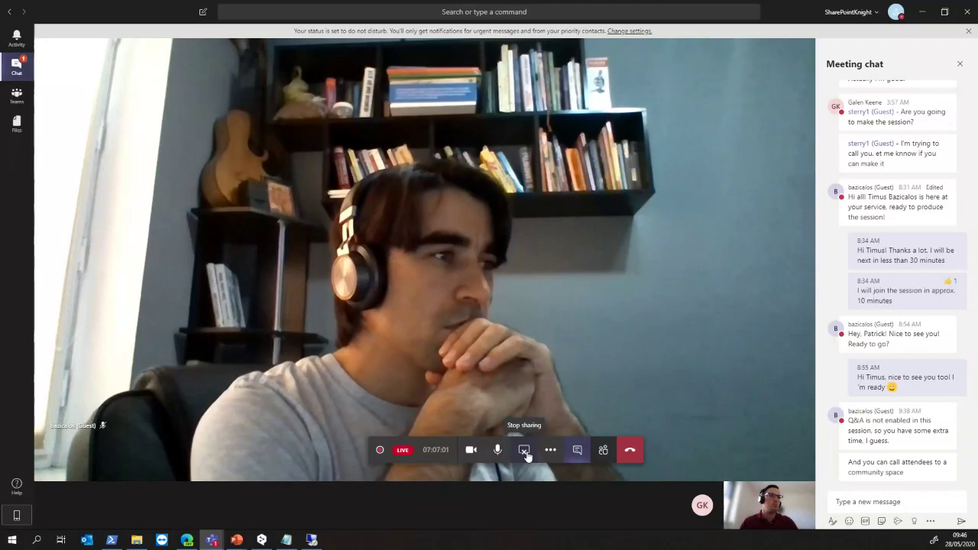
click(524, 451)
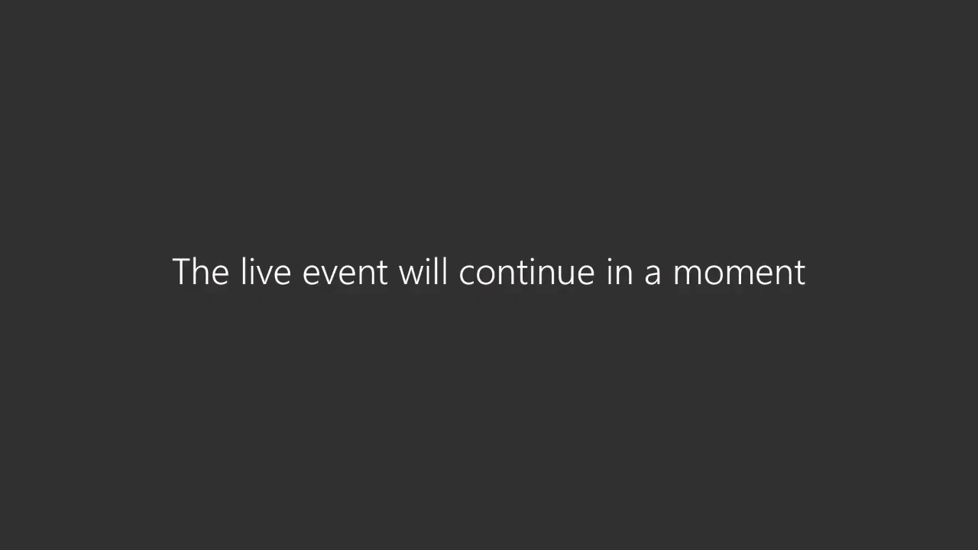